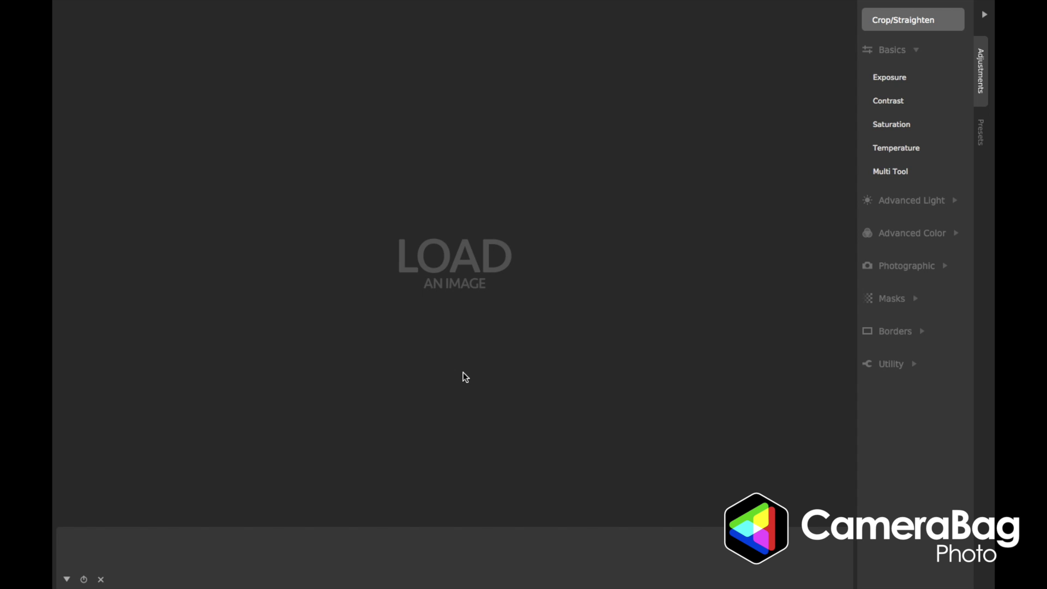
- Load brothers-457237flat.jpg from the My Photos folder
{"action": "left_click", "coordinate": [461, 265]}
{"action": "left_click", "coordinate": [437, 133]}
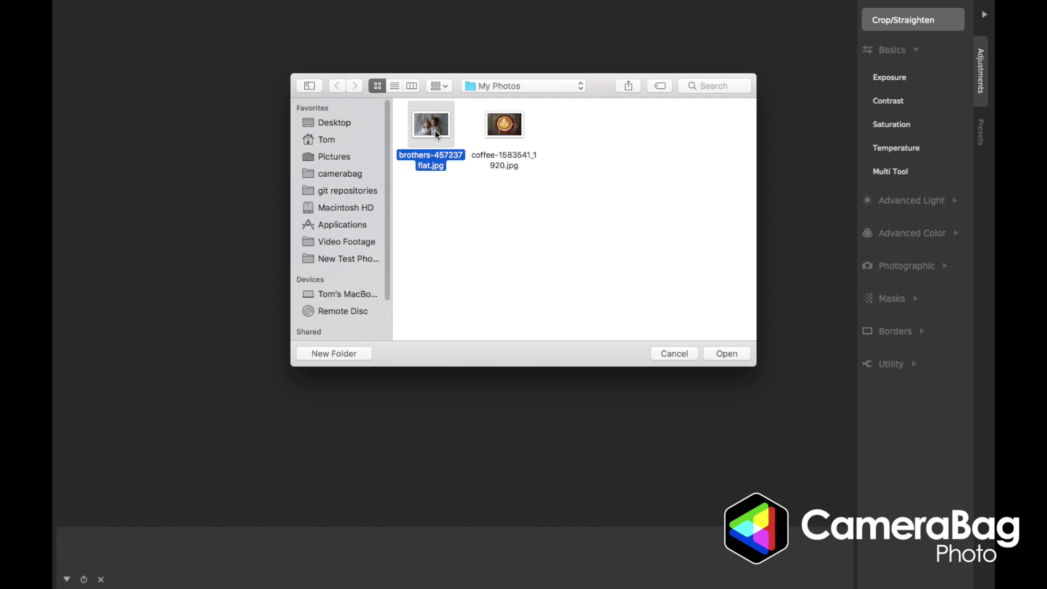
{"action": "key", "text": "Return"}
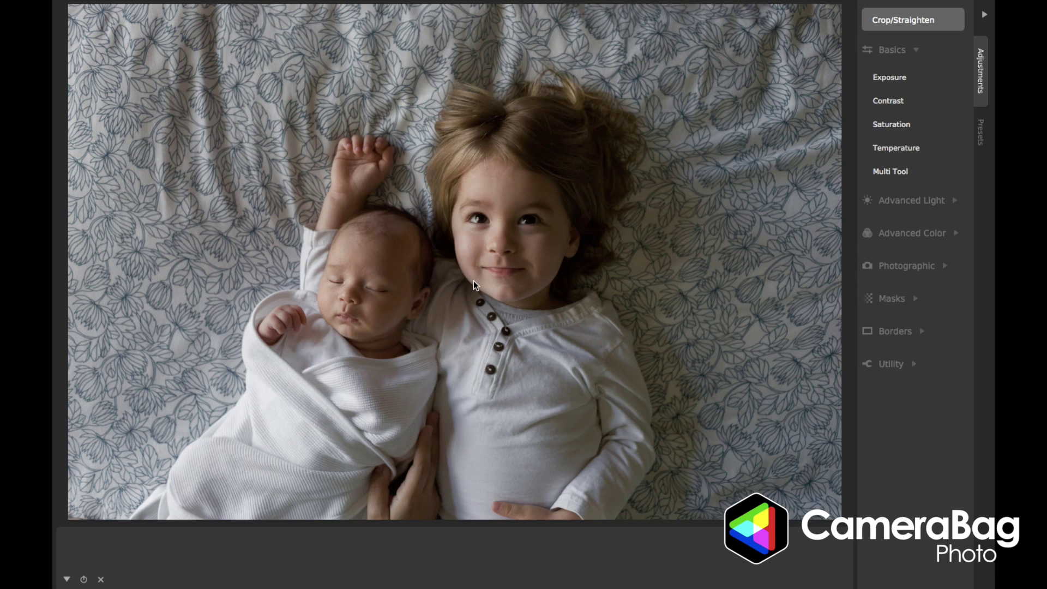
{"action": "scroll", "coordinate": [473, 280], "scroll_direction": "up", "scroll_amount": 5}
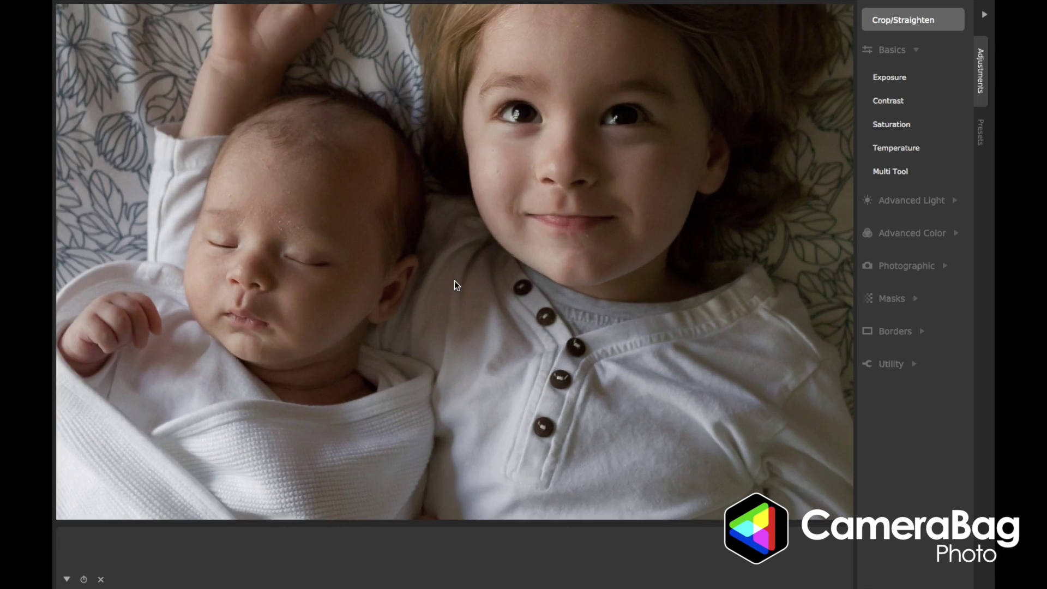
{"action": "scroll", "coordinate": [457, 285], "scroll_direction": "down", "scroll_amount": 5}
{"action": "left_click", "coordinate": [981, 132]}
{"action": "scroll", "coordinate": [927, 122], "scroll_direction": "up", "scroll_amount": 10}
{"action": "left_click", "coordinate": [978, 83]}
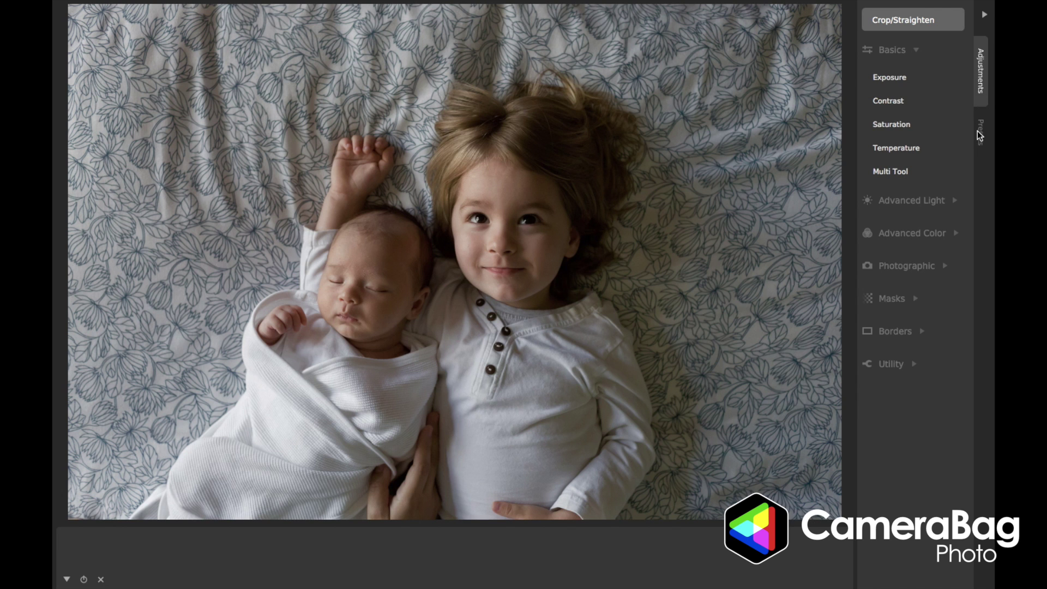
{"action": "left_click", "coordinate": [980, 132]}
{"action": "left_click", "coordinate": [981, 82]}
{"action": "left_click", "coordinate": [985, 133]}
{"action": "left_click", "coordinate": [983, 79]}
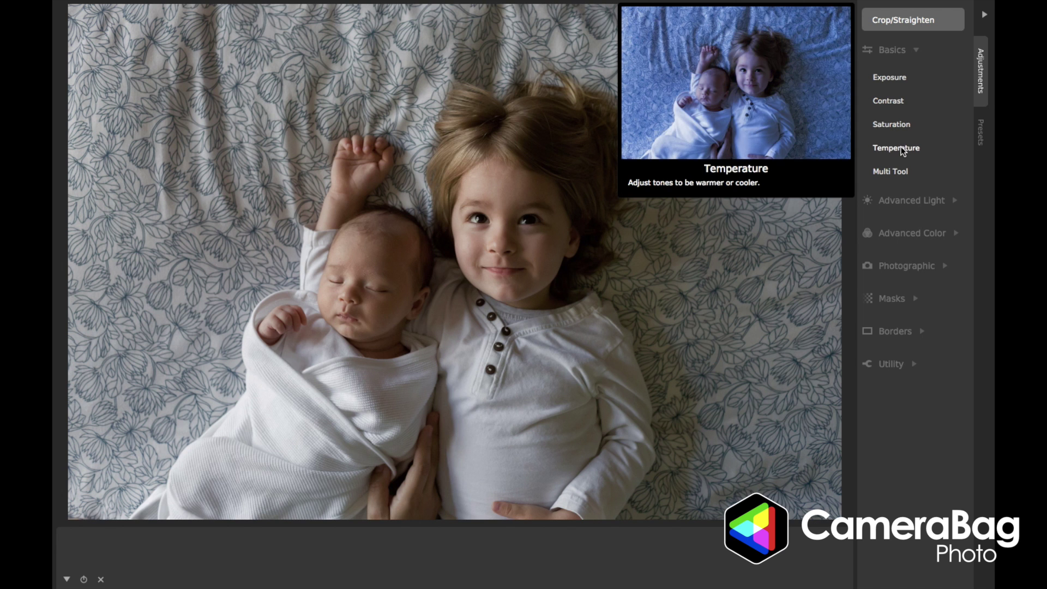
- Expand the Advanced Light and Advanced Color adjustment groups in the sidebar
{"action": "left_click", "coordinate": [896, 200]}
{"action": "left_click", "coordinate": [898, 375]}
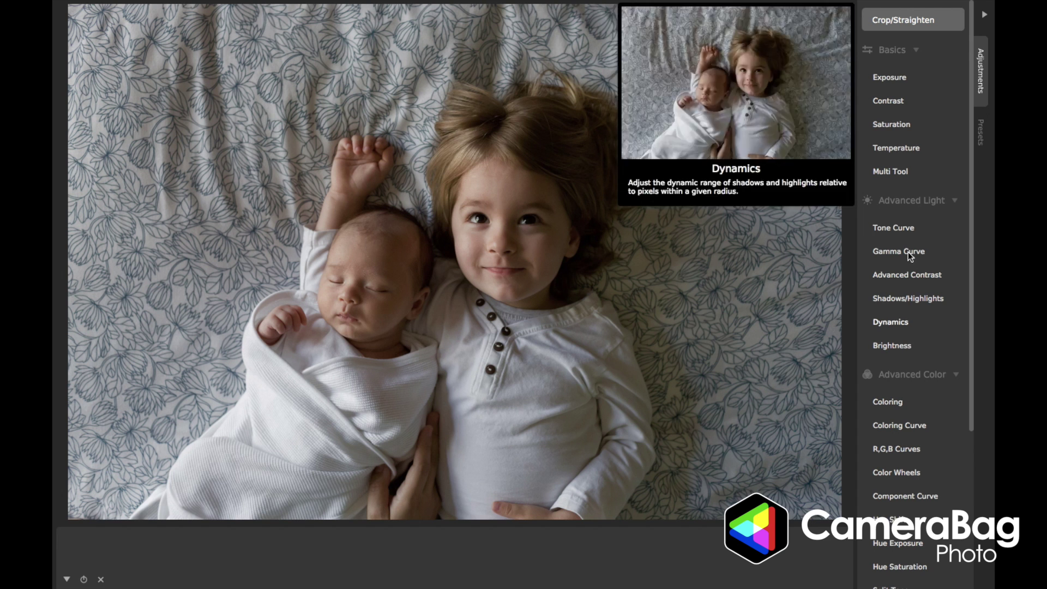
- Add an Exposure adjustment and raise its Amount to about 53.55
{"action": "left_click", "coordinate": [902, 80]}
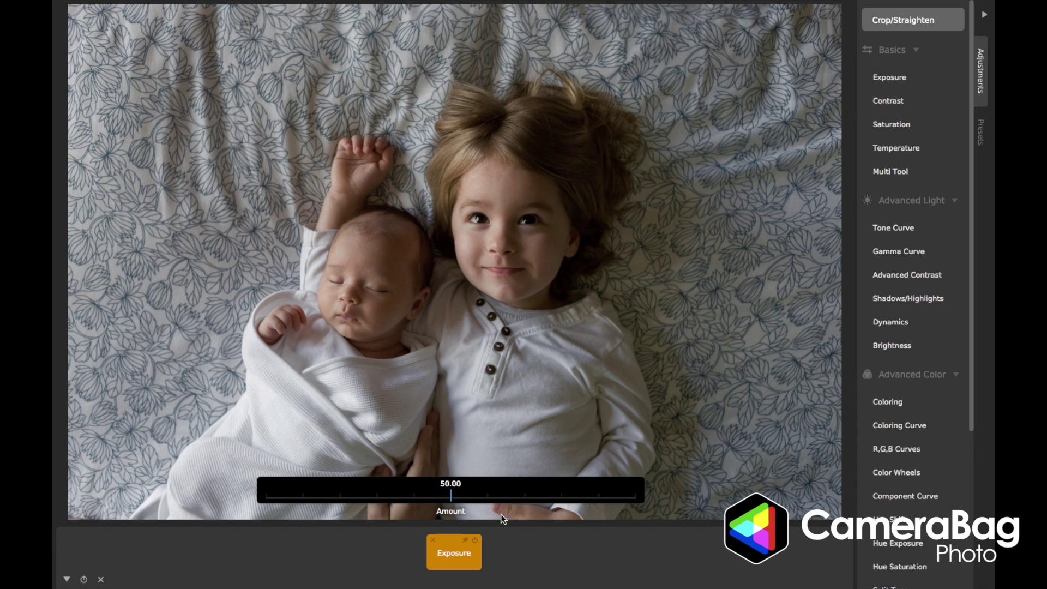
{"action": "left_click", "coordinate": [533, 544]}
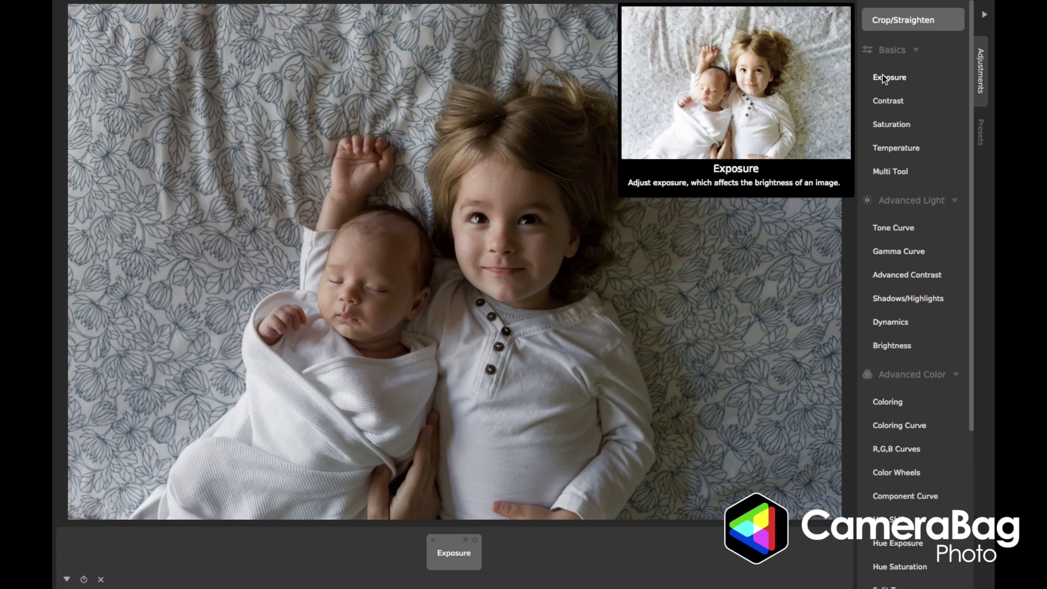
{"action": "left_click", "coordinate": [440, 557]}
{"action": "left_click", "coordinate": [477, 558]}
{"action": "left_click", "coordinate": [454, 554]}
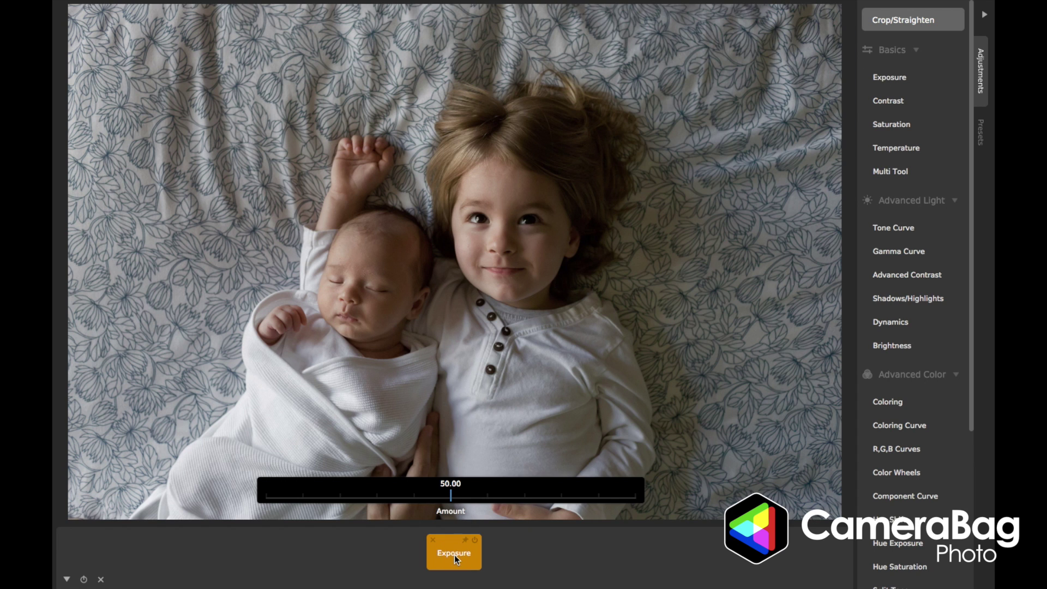
{"action": "left_click_drag", "start_coordinate": [452, 495], "coordinate": [473, 496]}
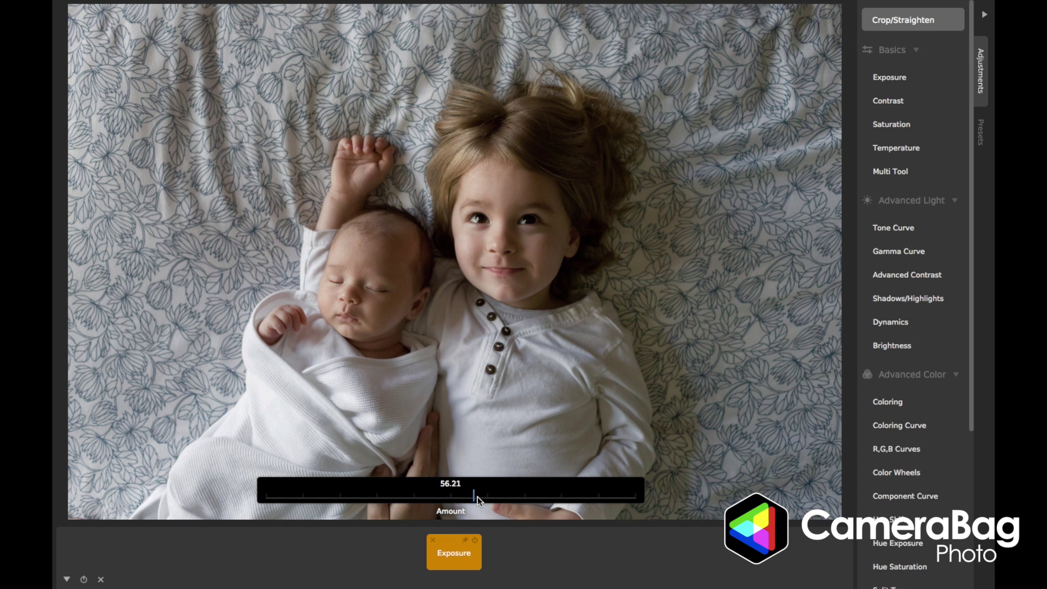
- Add a Saturation adjustment and nudge its Amount slightly higher
{"action": "left_click", "coordinate": [896, 127]}
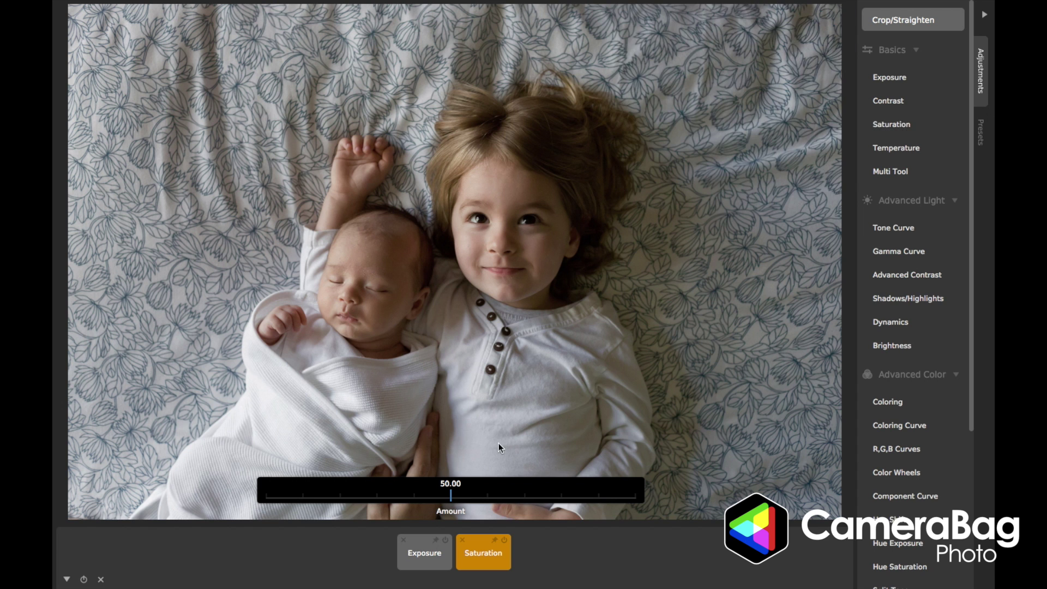
{"action": "left_click_drag", "start_coordinate": [452, 493], "coordinate": [475, 495]}
{"action": "left_click", "coordinate": [548, 543]}
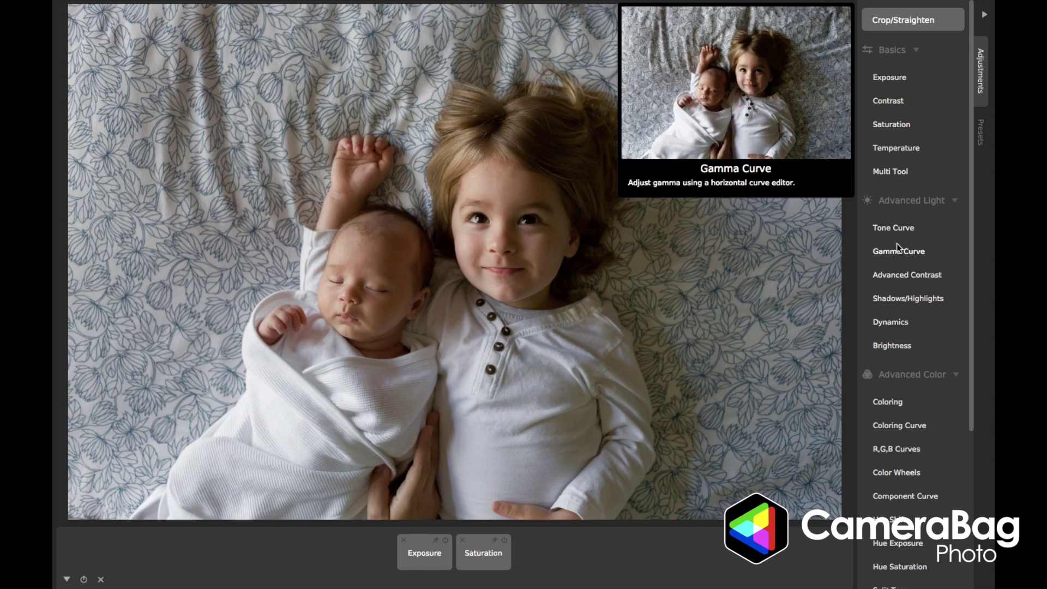
- Add a Tone Curve adjustment, reshaping the RGB curve's shadows and midtones to brighten
{"action": "left_click", "coordinate": [898, 227]}
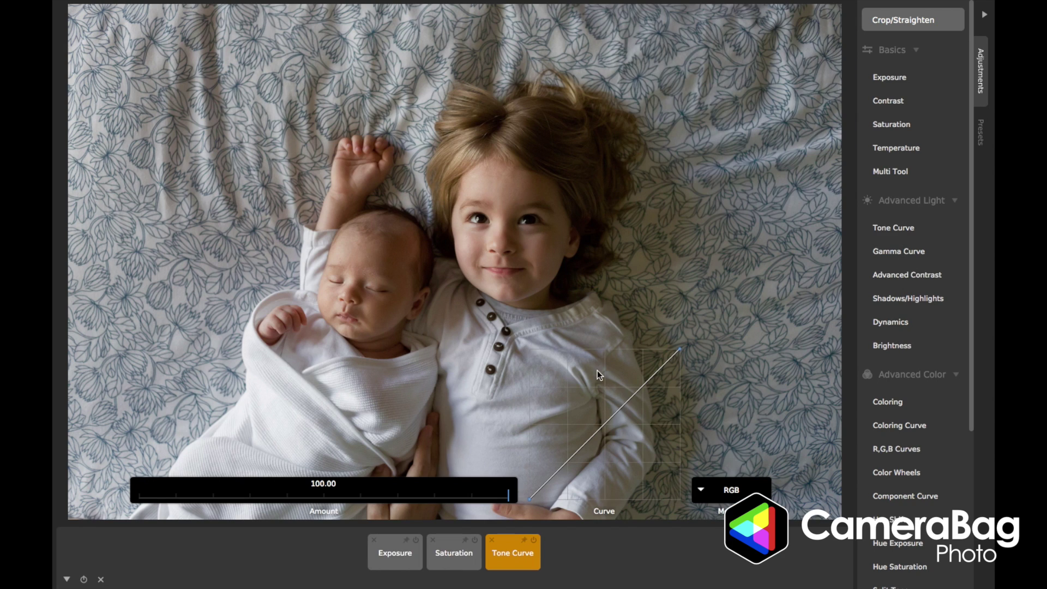
{"action": "left_click_drag", "start_coordinate": [600, 433], "coordinate": [568, 406]}
{"action": "left_click_drag", "start_coordinate": [589, 370], "coordinate": [597, 391]}
{"action": "left_click_drag", "start_coordinate": [554, 498], "coordinate": [543, 496]}
{"action": "mouse_move", "coordinate": [596, 393]}
{"action": "left_mouse_down"}
{"action": "mouse_move", "coordinate": [580, 393]}
{"action": "mouse_move", "coordinate": [589, 401]}
{"action": "left_mouse_up"}
{"action": "left_click_drag", "start_coordinate": [545, 496], "coordinate": [542, 497]}
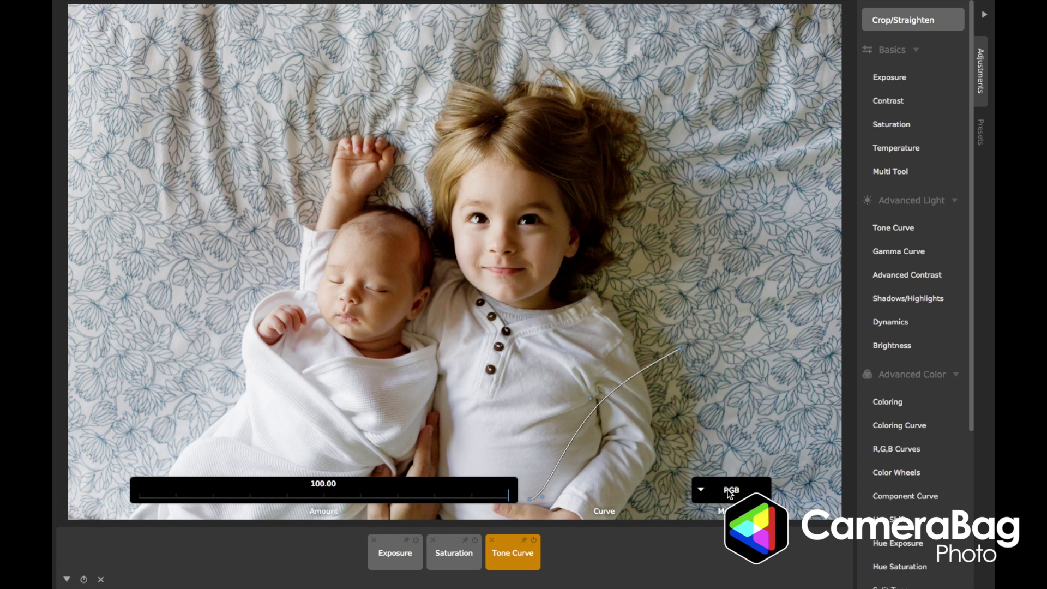
{"action": "left_click", "coordinate": [729, 494]}
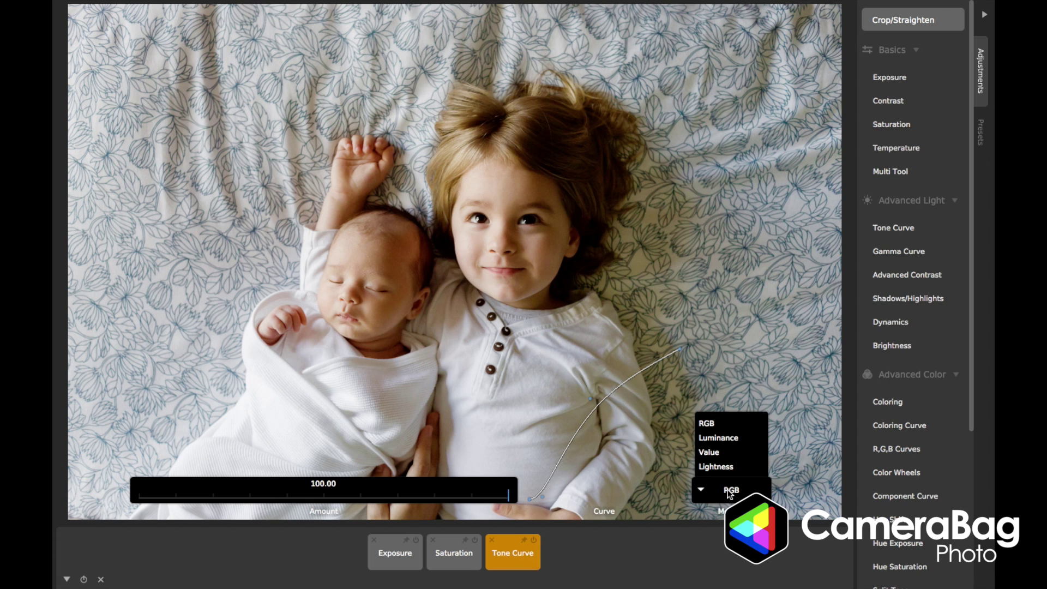
{"action": "left_click", "coordinate": [724, 425]}
- Set the Saturation amount to about 55
{"action": "left_click", "coordinate": [607, 544]}
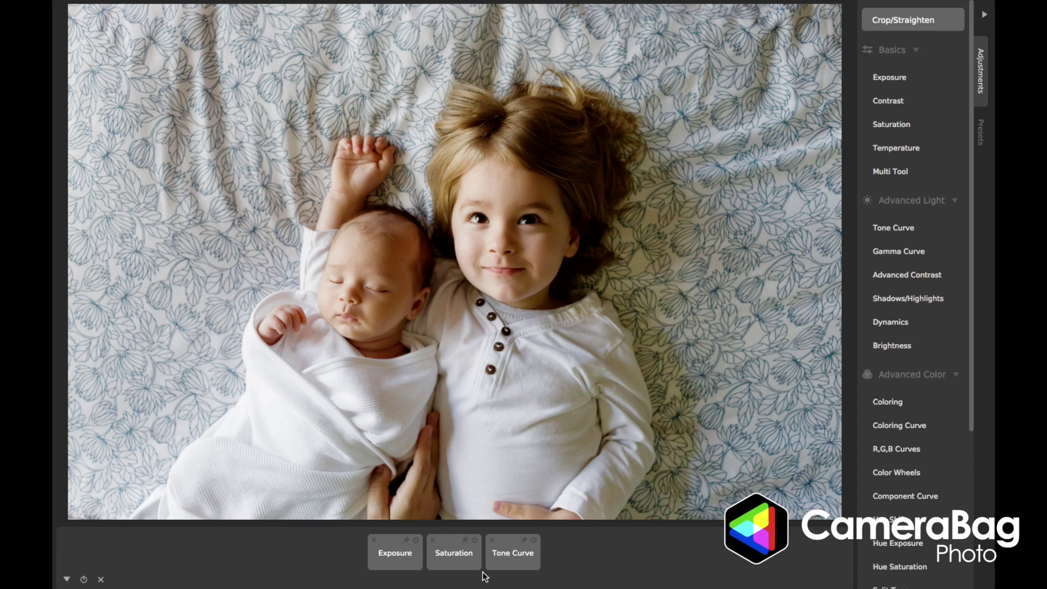
{"action": "left_click", "coordinate": [467, 574]}
{"action": "left_click_drag", "start_coordinate": [471, 498], "coordinate": [459, 496]}
{"action": "left_click", "coordinate": [572, 579]}
{"action": "left_click", "coordinate": [505, 567]}
{"action": "left_click", "coordinate": [470, 565]}
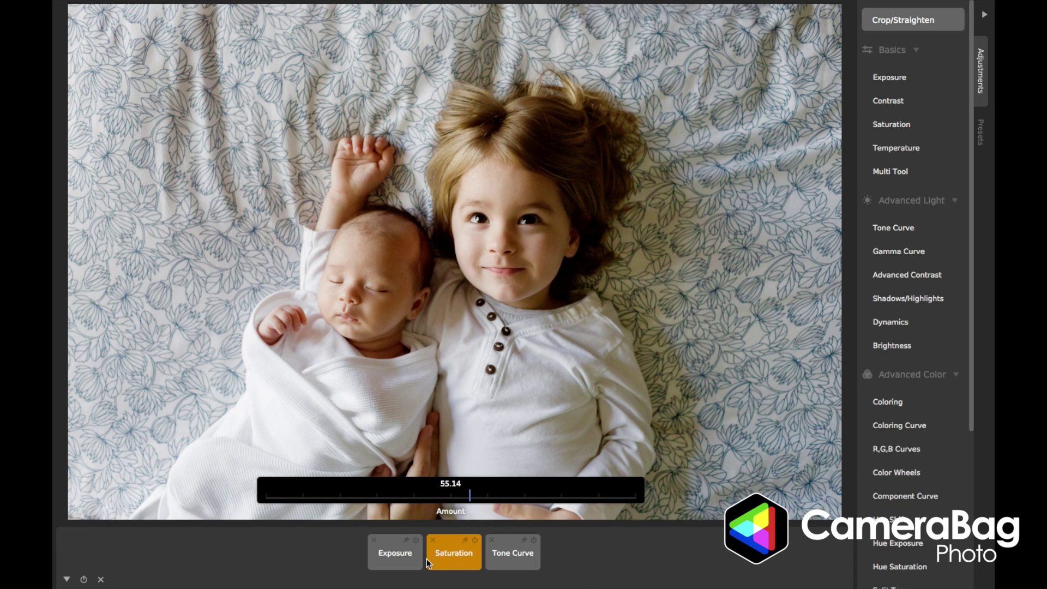
{"action": "left_click", "coordinate": [404, 559]}
{"action": "left_click", "coordinate": [464, 553]}
{"action": "left_click", "coordinate": [505, 563]}
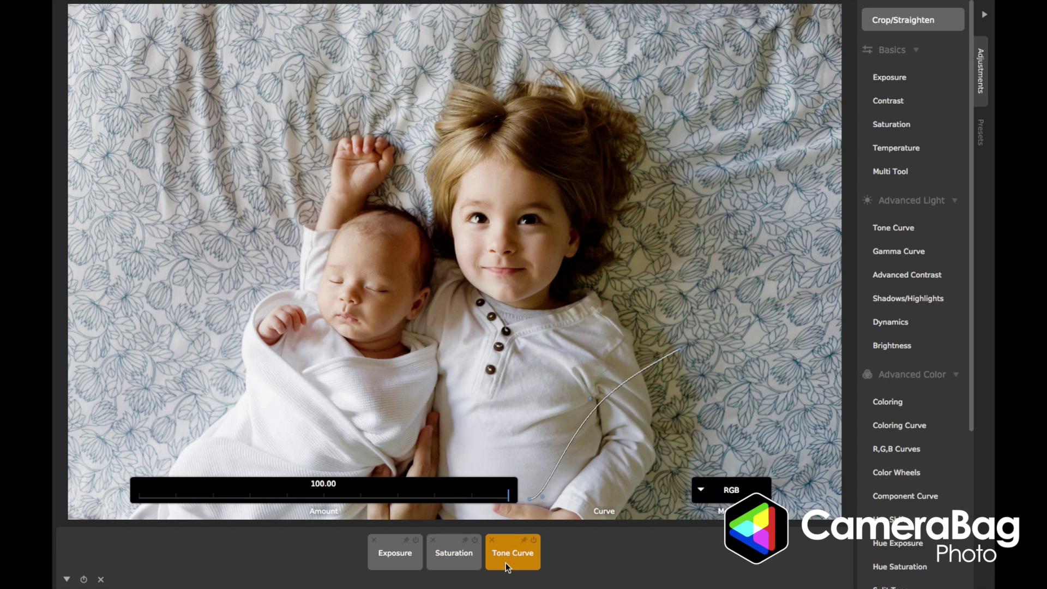
{"action": "left_click_drag", "start_coordinate": [505, 565], "coordinate": [552, 555]}
{"action": "left_click", "coordinate": [455, 554]}
{"action": "left_click", "coordinate": [405, 561]}
{"action": "left_click", "coordinate": [457, 560]}
{"action": "left_click", "coordinate": [506, 561]}
{"action": "left_click", "coordinate": [452, 557]}
{"action": "left_click", "coordinate": [561, 557]}
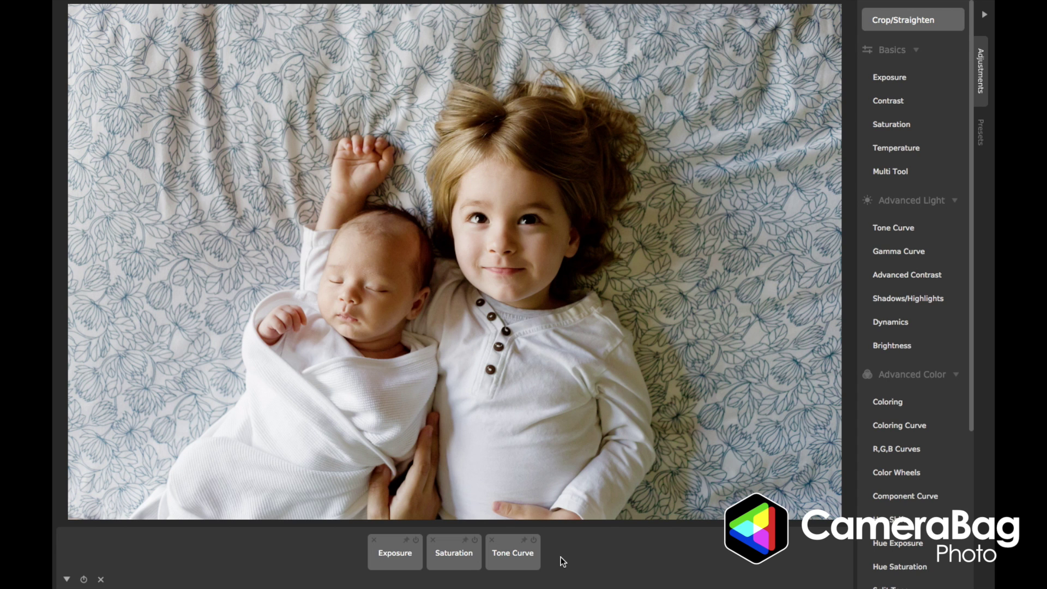
{"action": "left_click", "coordinate": [541, 419]}
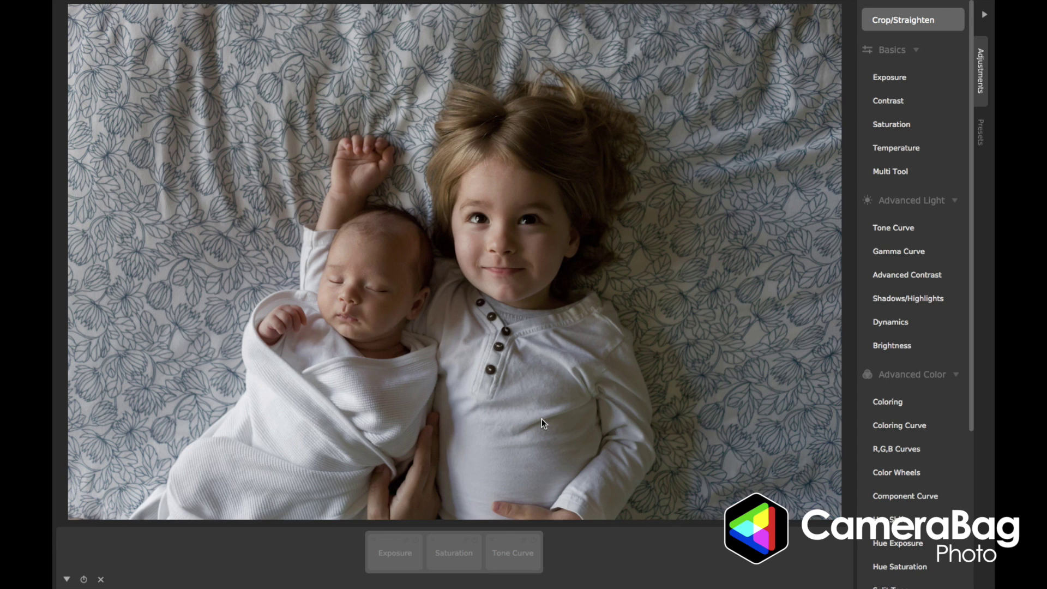
{"action": "left_click", "coordinate": [541, 419]}
{"action": "left_click", "coordinate": [541, 419]}
{"action": "left_click", "coordinate": [541, 419]}
{"action": "left_click", "coordinate": [541, 419]}
{"action": "left_click", "coordinate": [541, 419]}
{"action": "left_click", "coordinate": [571, 550]}
{"action": "left_click", "coordinate": [573, 553]}
{"action": "left_click", "coordinate": [572, 553]}
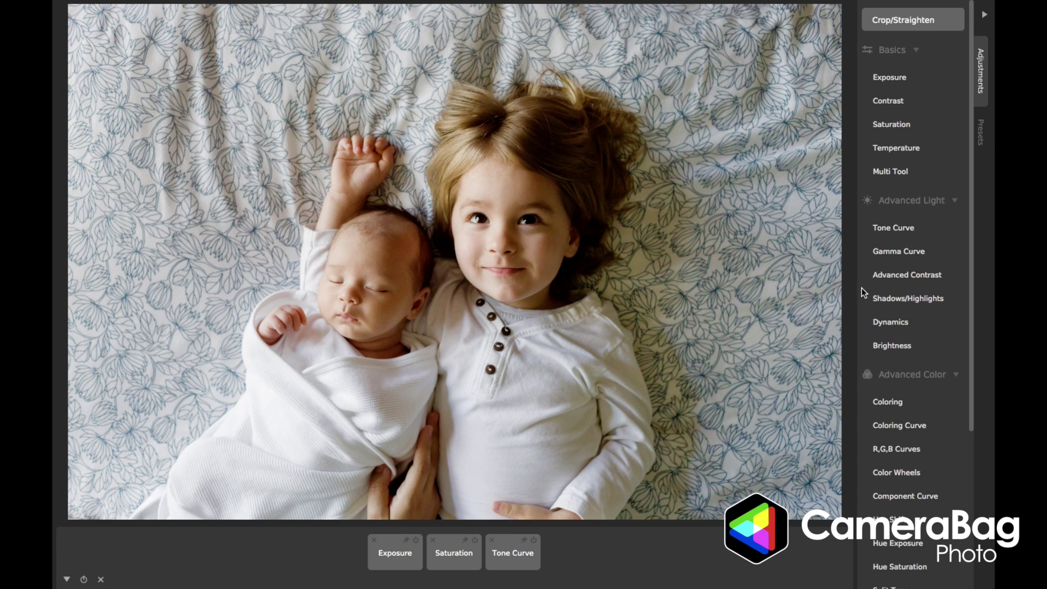
- Try a Shadows/Highlights adjustment with lifted shadows on Value, then delete it
{"action": "scroll", "coordinate": [885, 278], "scroll_direction": "down", "scroll_amount": 5}
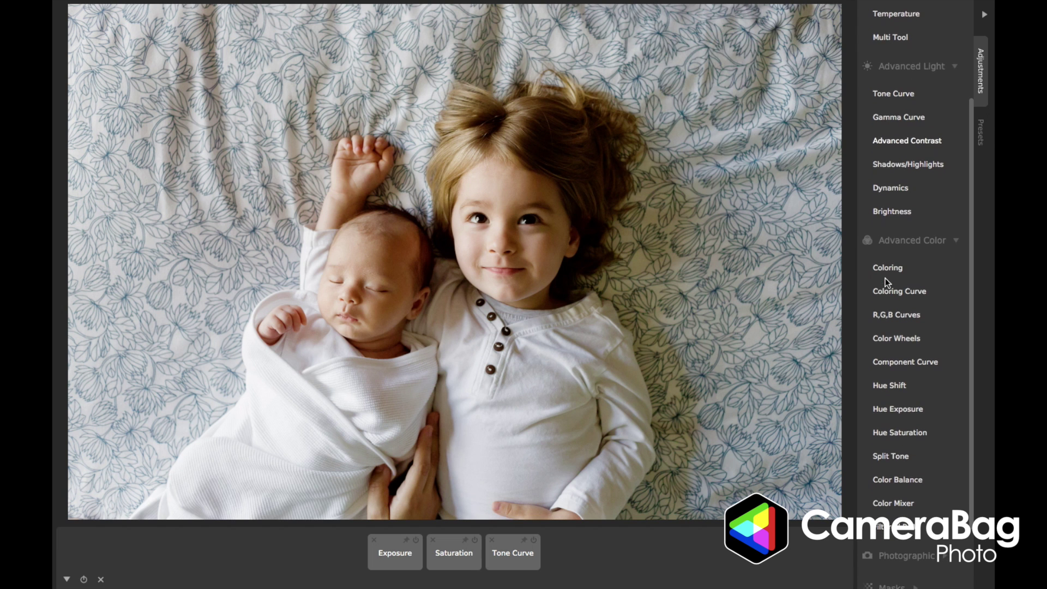
{"action": "scroll", "coordinate": [886, 324], "scroll_direction": "up", "scroll_amount": 5}
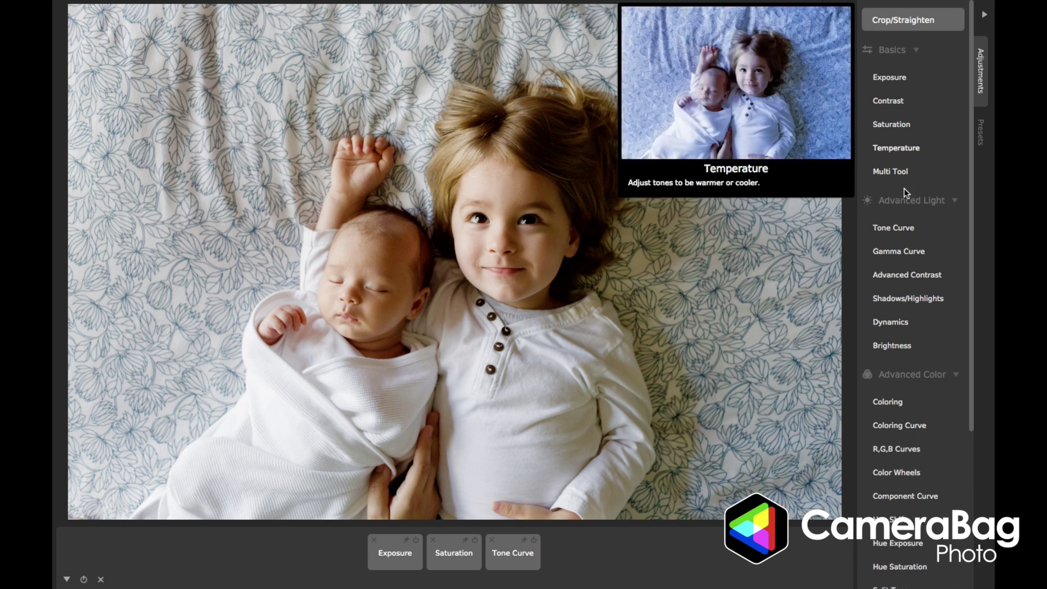
{"action": "scroll", "coordinate": [897, 299], "scroll_direction": "down", "scroll_amount": 3}
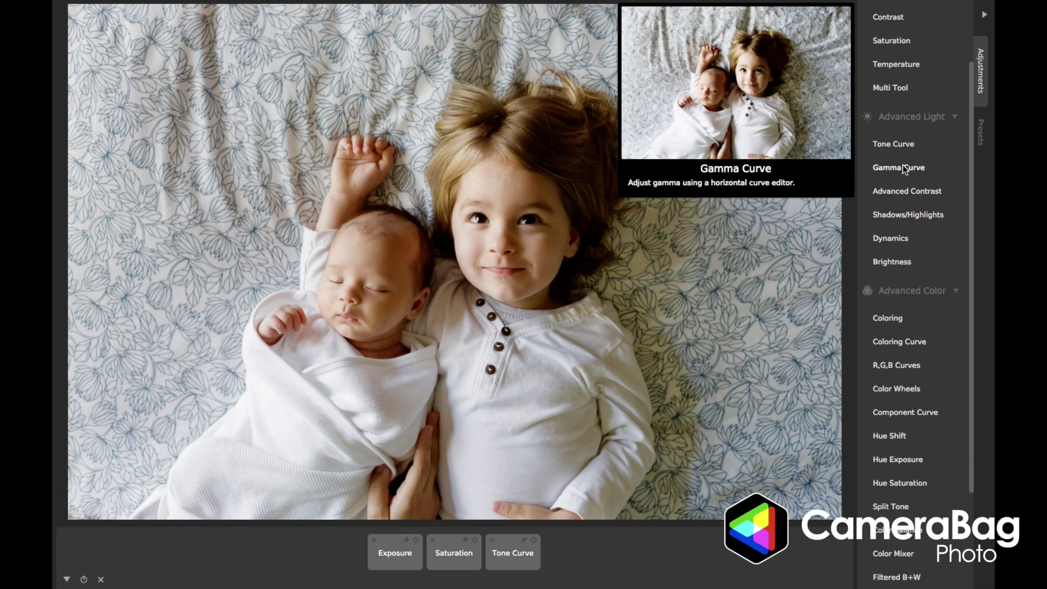
{"action": "left_click", "coordinate": [900, 215]}
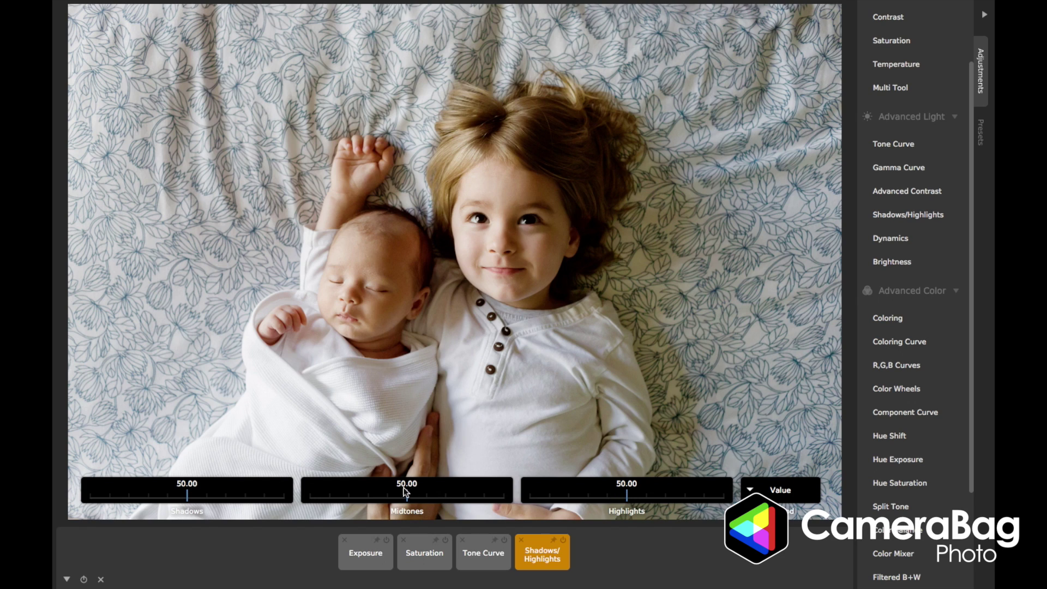
{"action": "left_click", "coordinate": [188, 496]}
{"action": "mouse_move", "coordinate": [189, 498]}
{"action": "left_mouse_down"}
{"action": "mouse_move", "coordinate": [168, 495]}
{"action": "mouse_move", "coordinate": [224, 496]}
{"action": "mouse_move", "coordinate": [195, 499]}
{"action": "left_mouse_up"}
{"action": "mouse_move", "coordinate": [407, 496]}
{"action": "left_mouse_down"}
{"action": "mouse_move", "coordinate": [367, 493]}
{"action": "mouse_move", "coordinate": [435, 494]}
{"action": "mouse_move", "coordinate": [410, 495]}
{"action": "left_mouse_up"}
{"action": "left_click", "coordinate": [771, 491]}
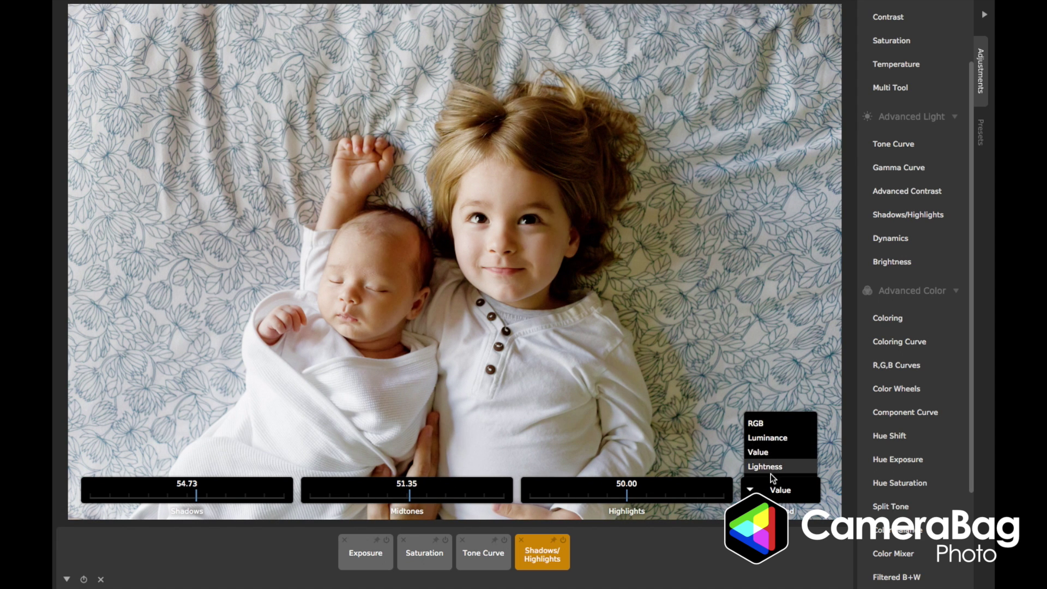
{"action": "left_click", "coordinate": [770, 452]}
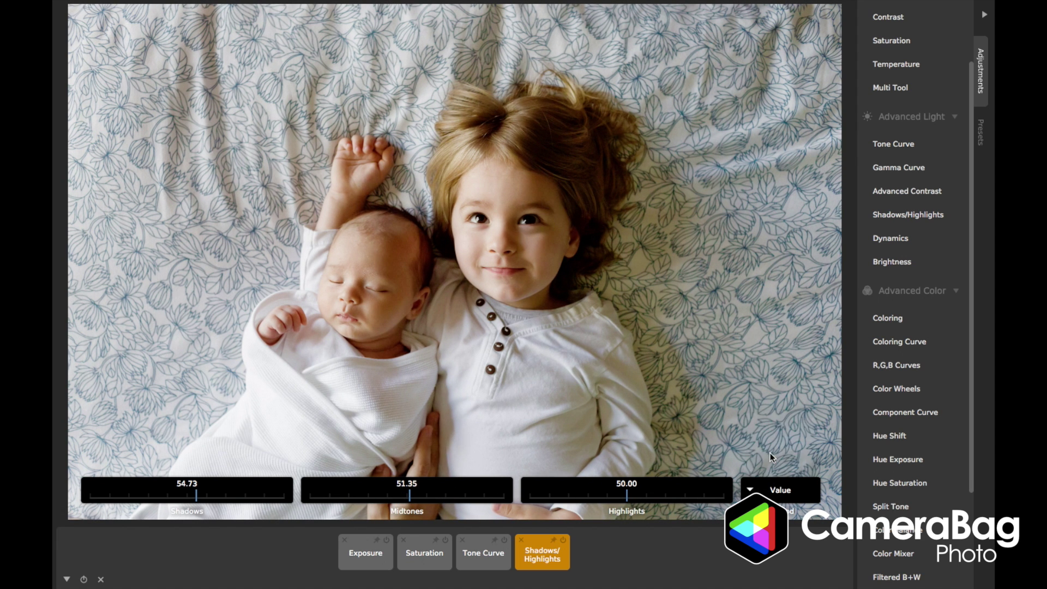
{"action": "left_click", "coordinate": [521, 539]}
{"action": "scroll", "coordinate": [894, 352], "scroll_direction": "down", "scroll_amount": 3}
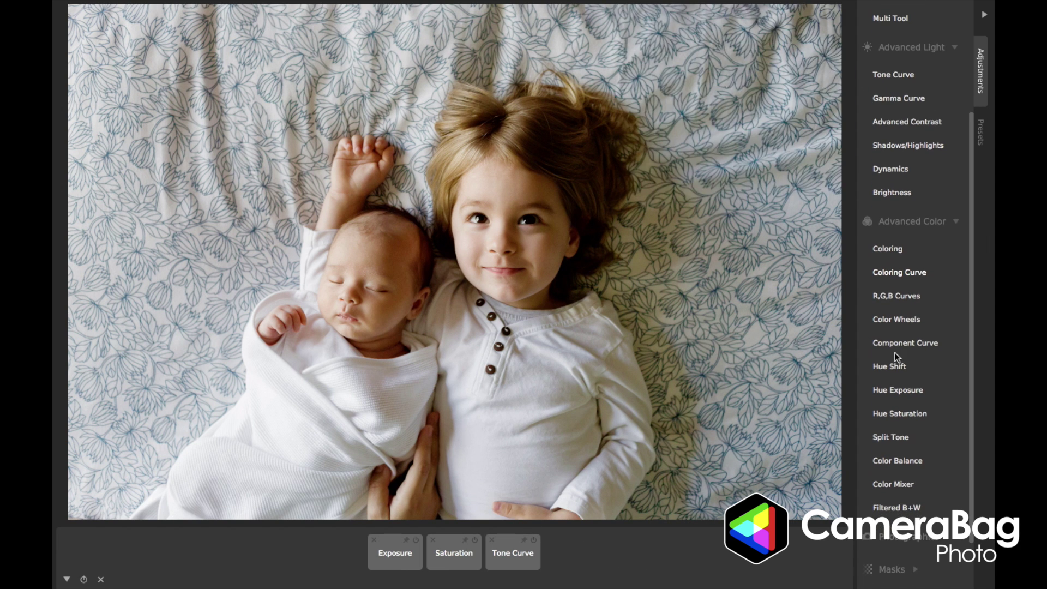
{"action": "left_click", "coordinate": [900, 319]}
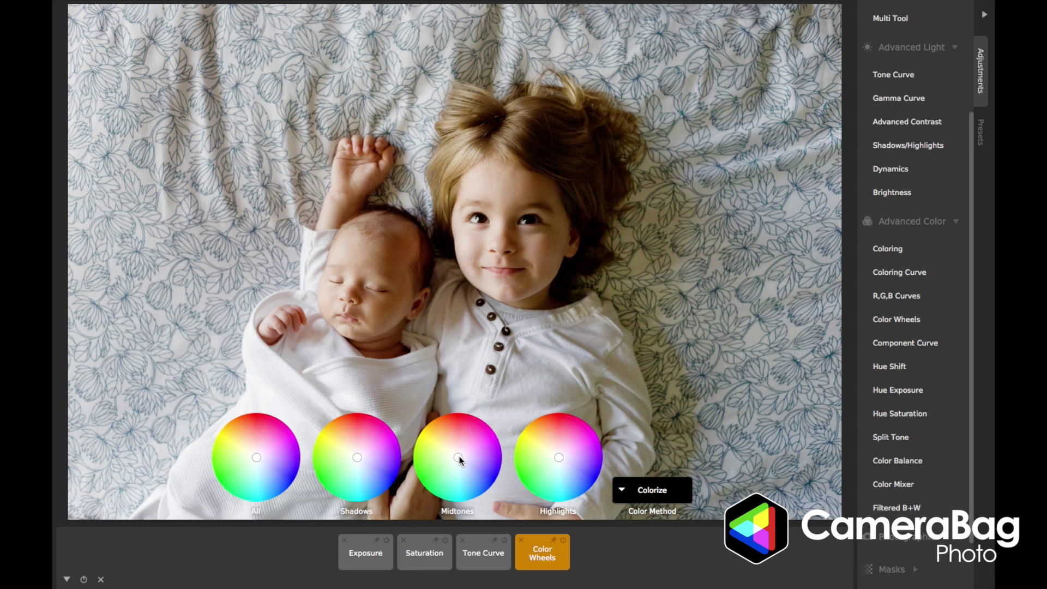
{"action": "mouse_move", "coordinate": [460, 456]}
{"action": "left_mouse_down"}
{"action": "mouse_move", "coordinate": [473, 461]}
{"action": "mouse_move", "coordinate": [448, 473]}
{"action": "mouse_move", "coordinate": [475, 451]}
{"action": "mouse_move", "coordinate": [456, 448]}
{"action": "mouse_move", "coordinate": [463, 433]}
{"action": "mouse_move", "coordinate": [467, 470]}
{"action": "mouse_move", "coordinate": [435, 444]}
{"action": "mouse_move", "coordinate": [470, 457]}
{"action": "mouse_move", "coordinate": [461, 462]}
{"action": "left_mouse_up"}
{"action": "left_click_drag", "start_coordinate": [356, 456], "coordinate": [376, 462]}
{"action": "left_click", "coordinate": [548, 550]}
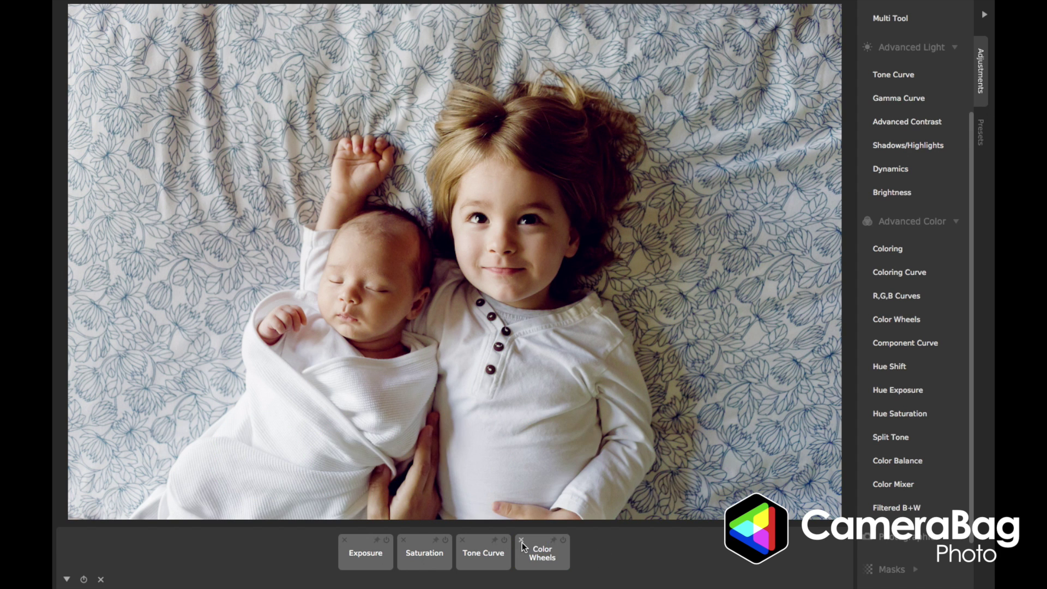
{"action": "left_click", "coordinate": [522, 541]}
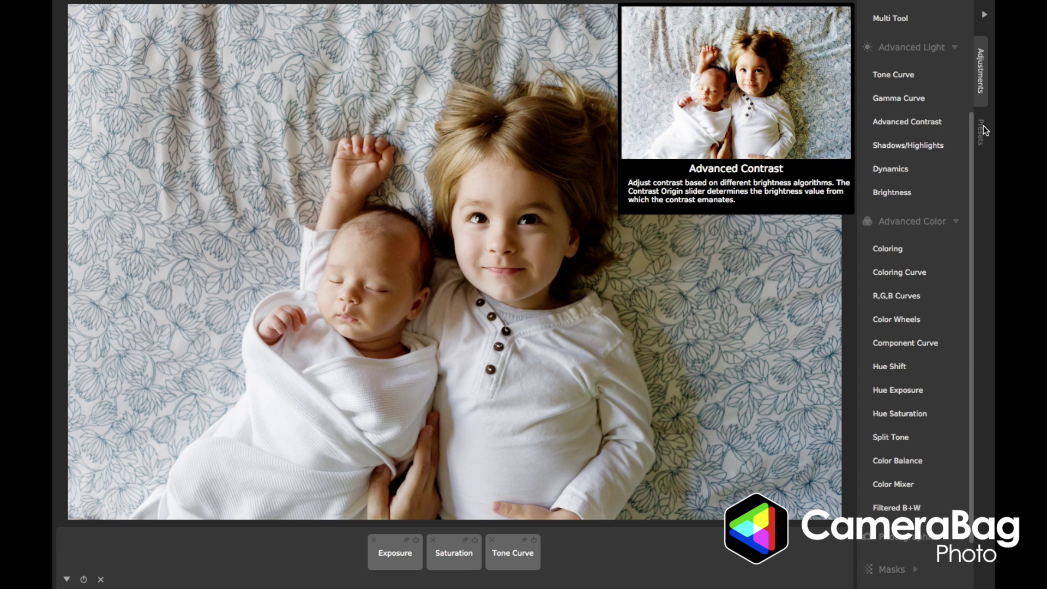
- Save the current adjustments as a new preset named 'Brothers Preset'
{"action": "mouse_move", "coordinate": [905, 145]}
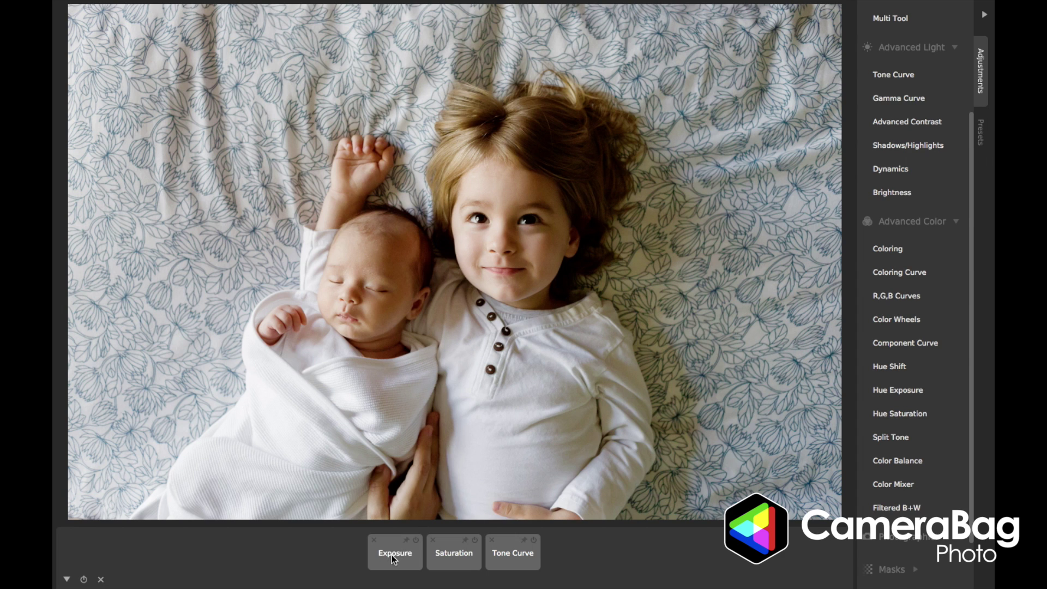
{"action": "left_click", "coordinate": [563, 561]}
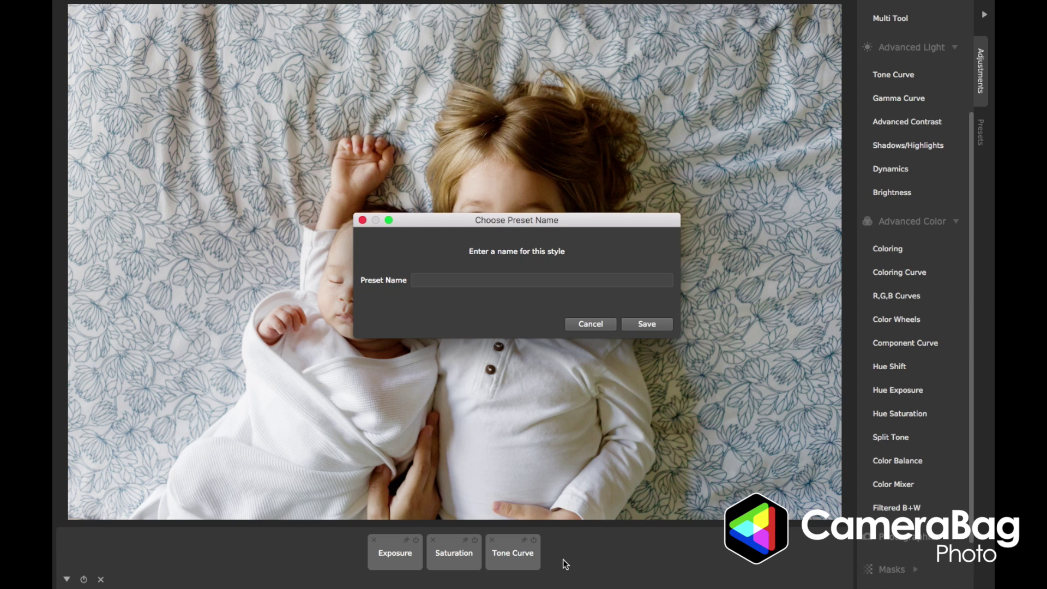
{"action": "type", "text": "rothers Preset"}
{"action": "key", "text": "Return"}
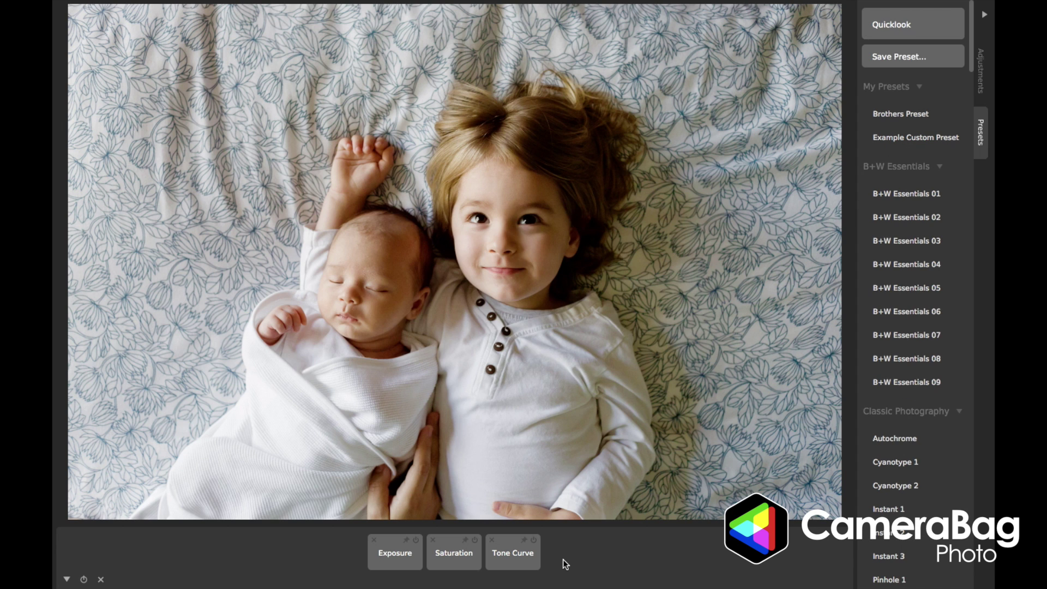
- Clear all adjustments and reapply the Brothers Preset
{"action": "left_click", "coordinate": [982, 85]}
{"action": "left_click", "coordinate": [980, 128]}
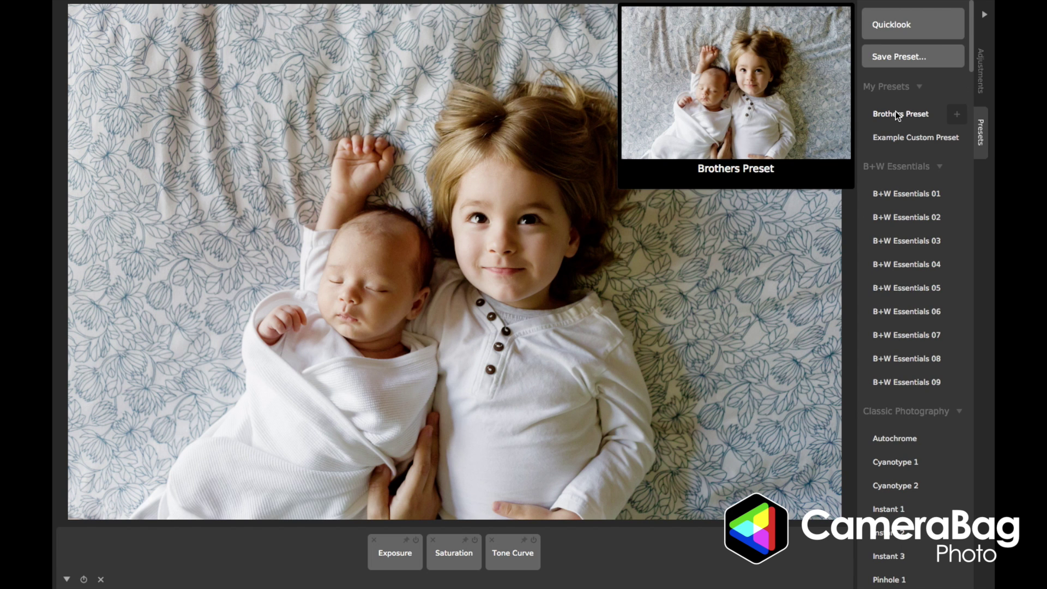
{"action": "left_click", "coordinate": [100, 580]}
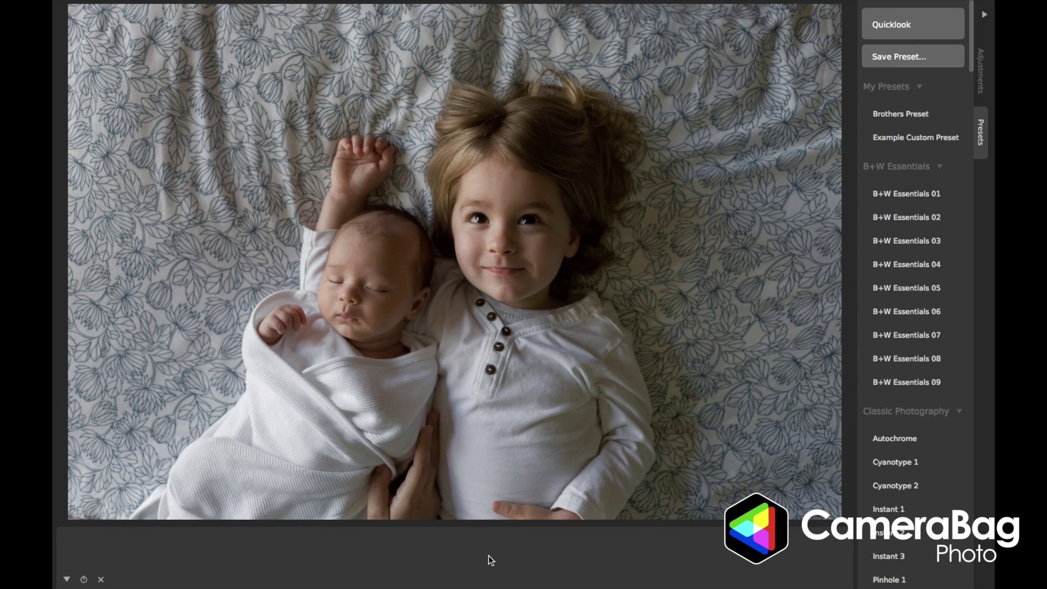
{"action": "left_click", "coordinate": [901, 112]}
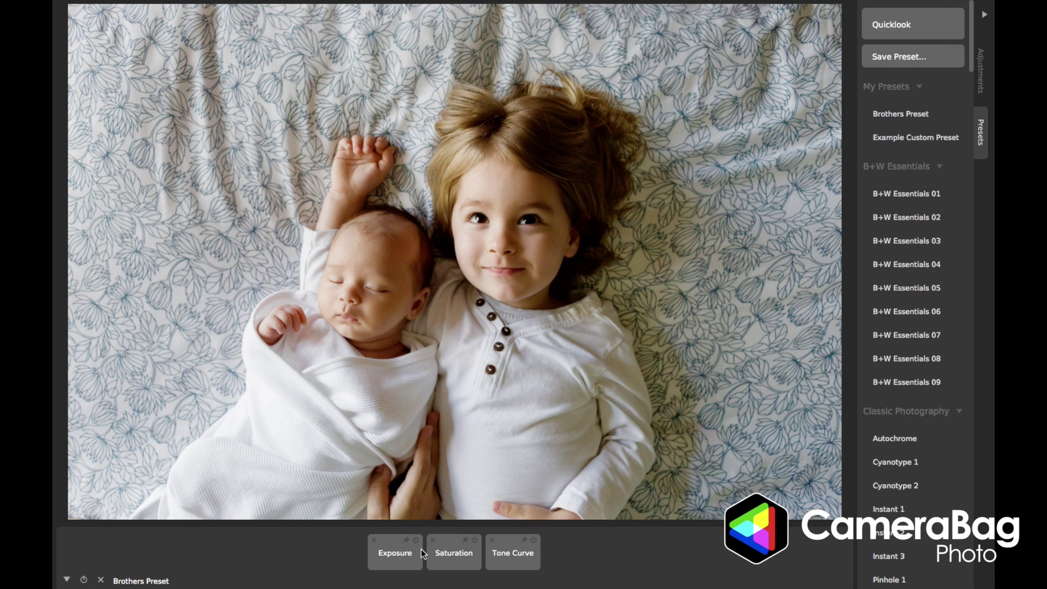
{"action": "left_click", "coordinate": [398, 562]}
- Preview the Color Essentials 07 and 04 presets and inspect their adjustment tiles
{"action": "scroll", "coordinate": [895, 168], "scroll_direction": "down", "scroll_amount": 15}
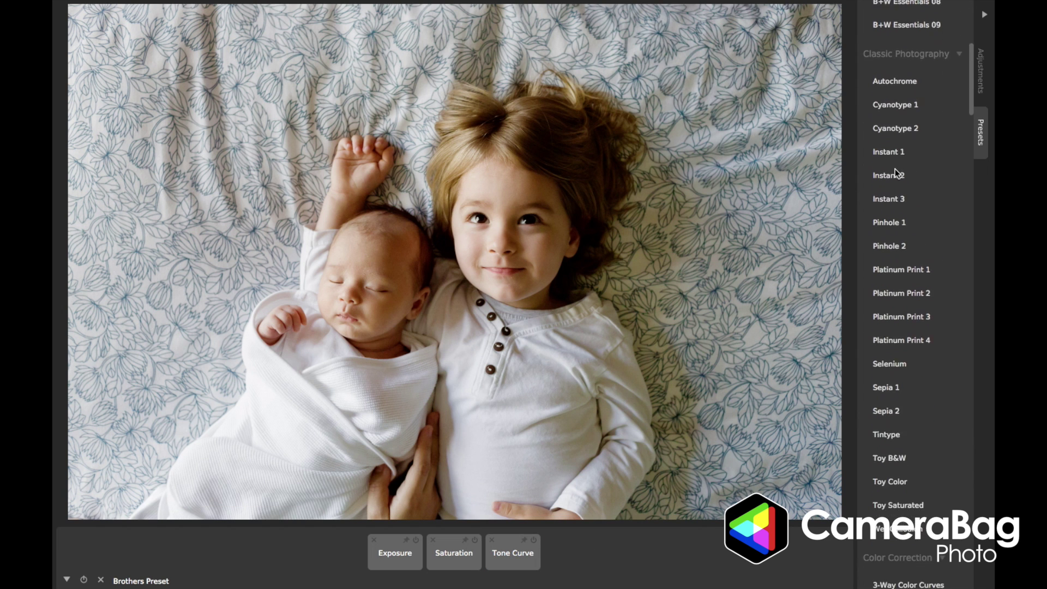
{"action": "scroll", "coordinate": [894, 168], "scroll_direction": "down", "scroll_amount": 3}
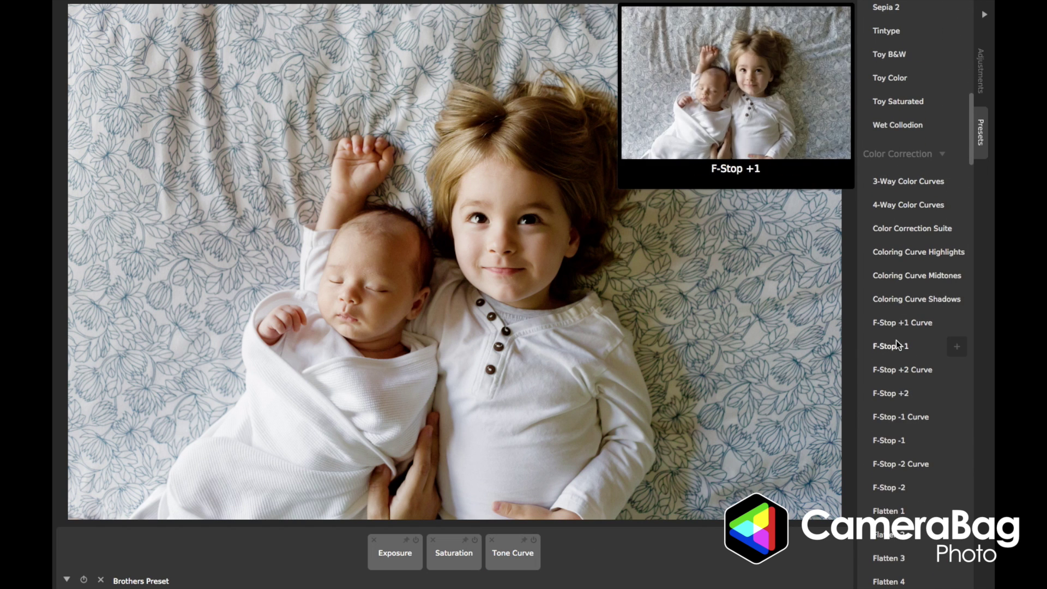
{"action": "scroll", "coordinate": [896, 339], "scroll_direction": "down", "scroll_amount": 7}
{"action": "scroll", "coordinate": [895, 340], "scroll_direction": "down", "scroll_amount": 10}
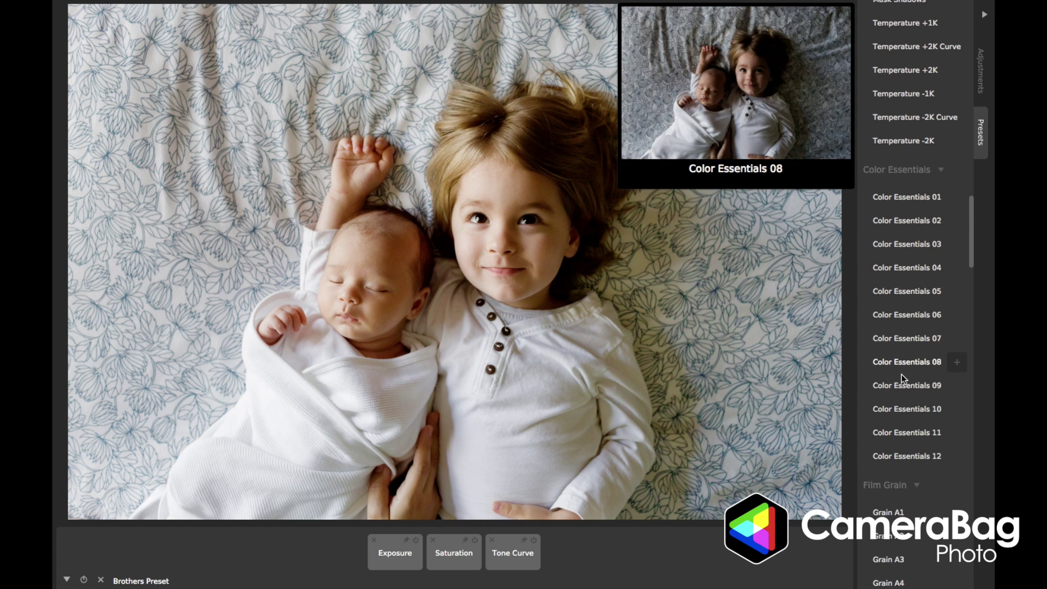
{"action": "scroll", "coordinate": [902, 389], "scroll_direction": "down", "scroll_amount": 2}
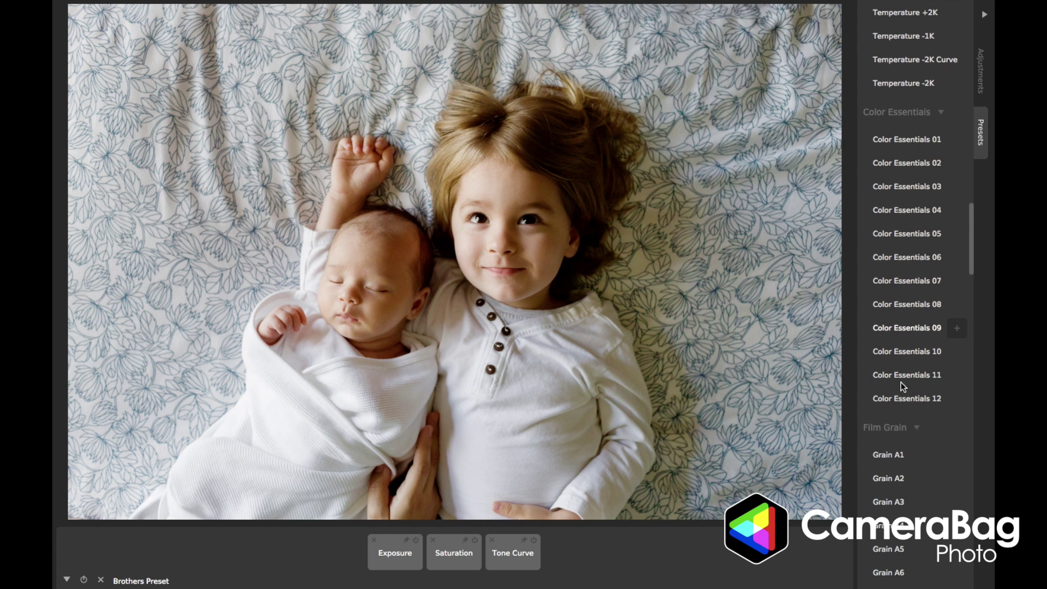
{"action": "left_click", "coordinate": [905, 282]}
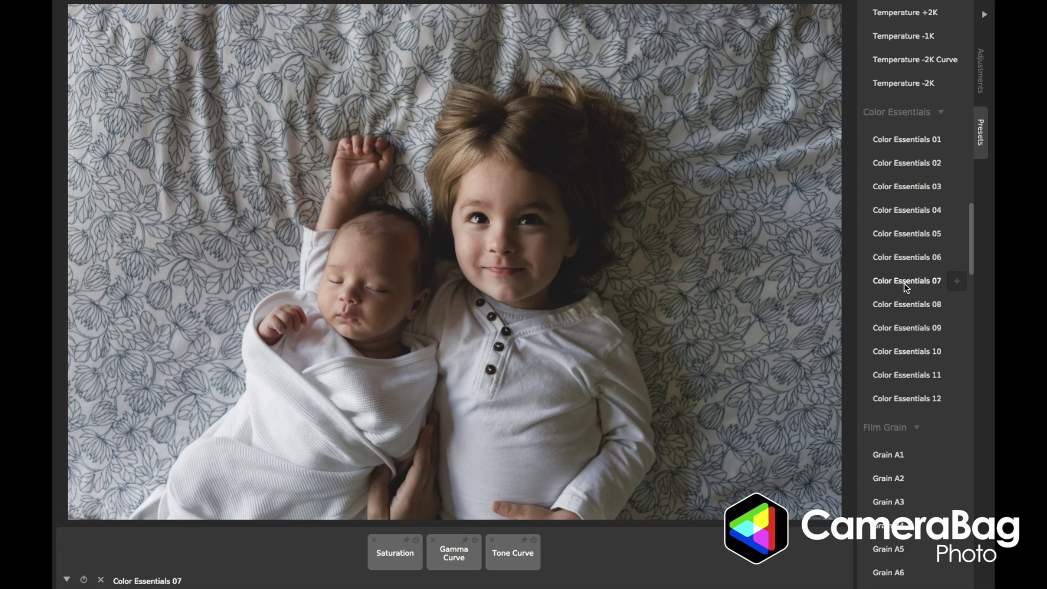
{"action": "left_click", "coordinate": [907, 213]}
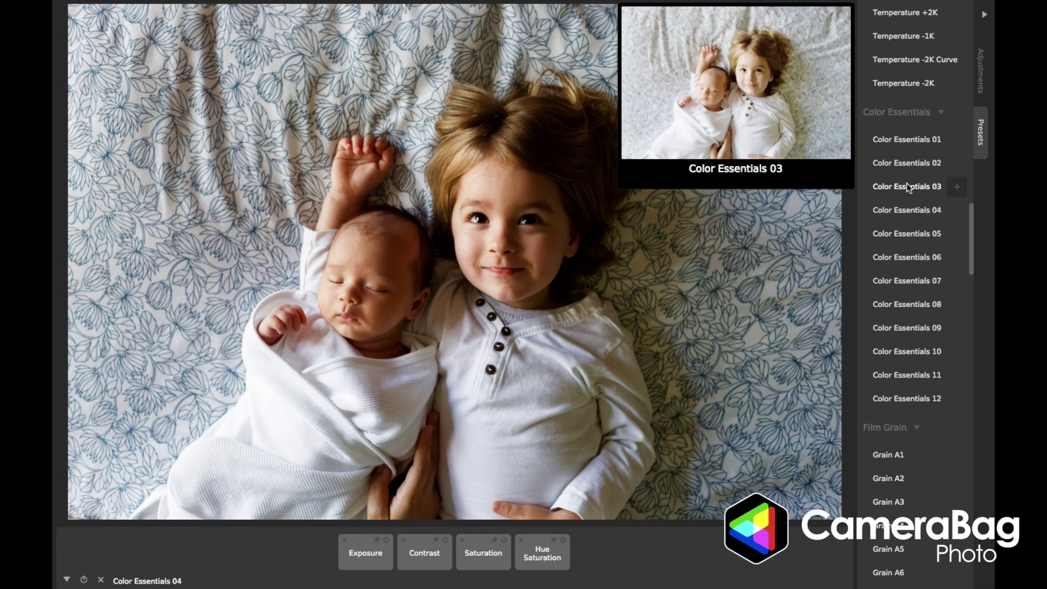
{"action": "left_click", "coordinate": [403, 556]}
{"action": "left_click", "coordinate": [363, 554]}
{"action": "left_click", "coordinate": [490, 551]}
{"action": "left_click", "coordinate": [542, 553]}
{"action": "left_click", "coordinate": [613, 555]}
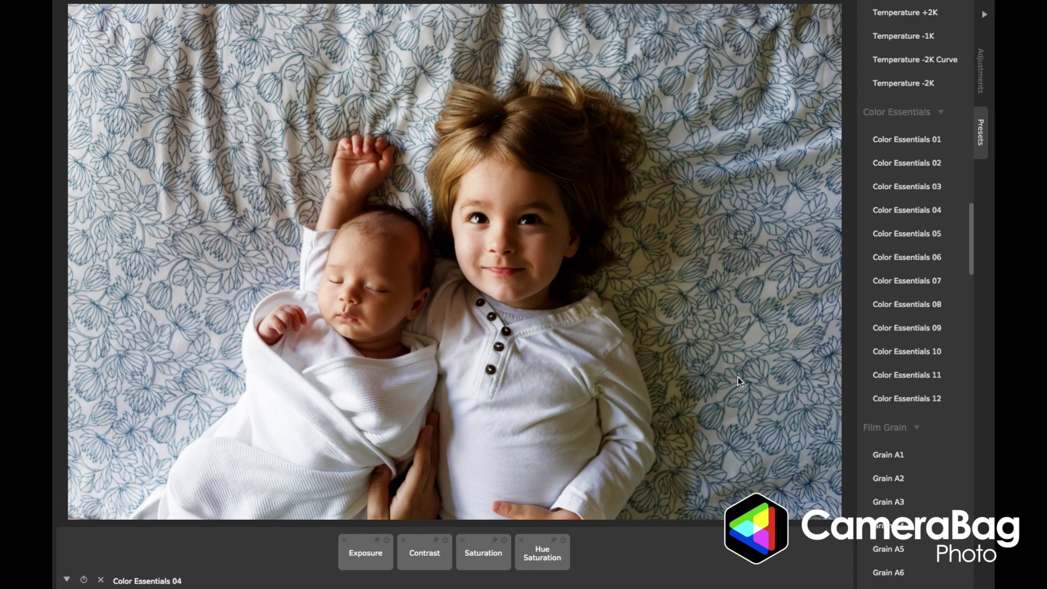
- Step through the Color Essentials presets from 01, settling on Color Essentials 07
{"action": "left_click", "coordinate": [902, 136]}
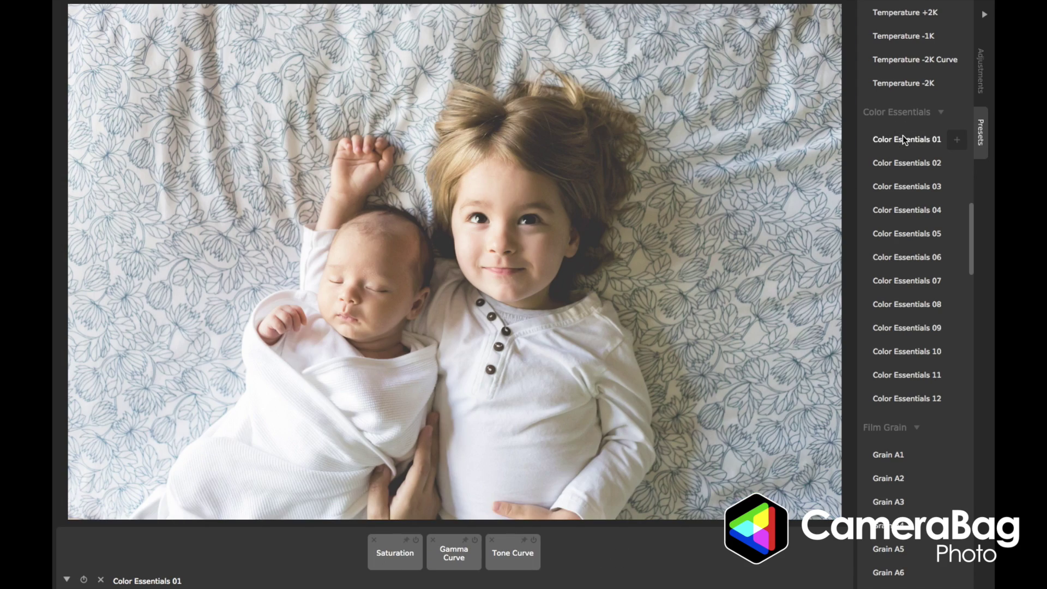
{"action": "key", "text": "Down"}
{"action": "key", "text": "Down"}
{"action": "key", "text": "Down"}
{"action": "key", "text": "Down"}
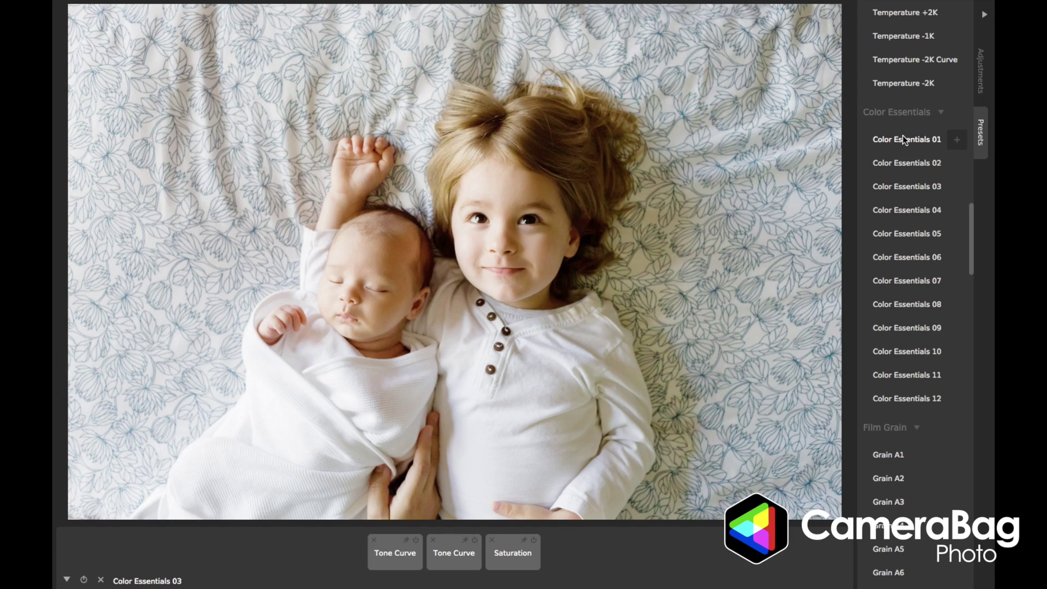
{"action": "key", "text": "Down"}
{"action": "key", "text": "Down"}
{"action": "key", "text": "Down"}
{"action": "key", "text": "Down"}
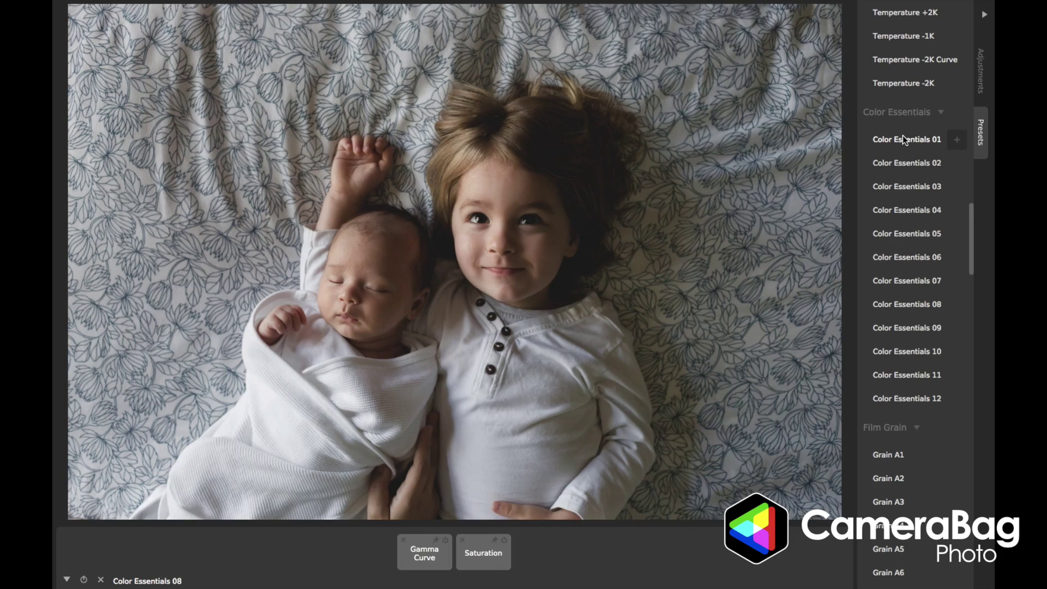
{"action": "key", "text": "Up"}
{"action": "key", "text": "Up"}
{"action": "key", "text": "Up"}
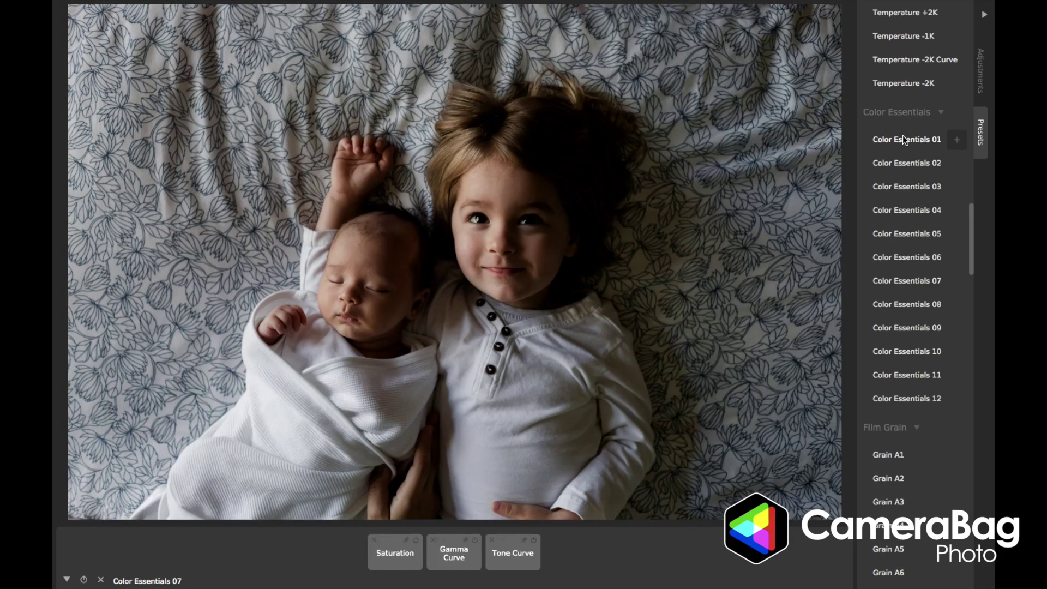
{"action": "key", "text": "Down"}
{"action": "key", "text": "Up"}
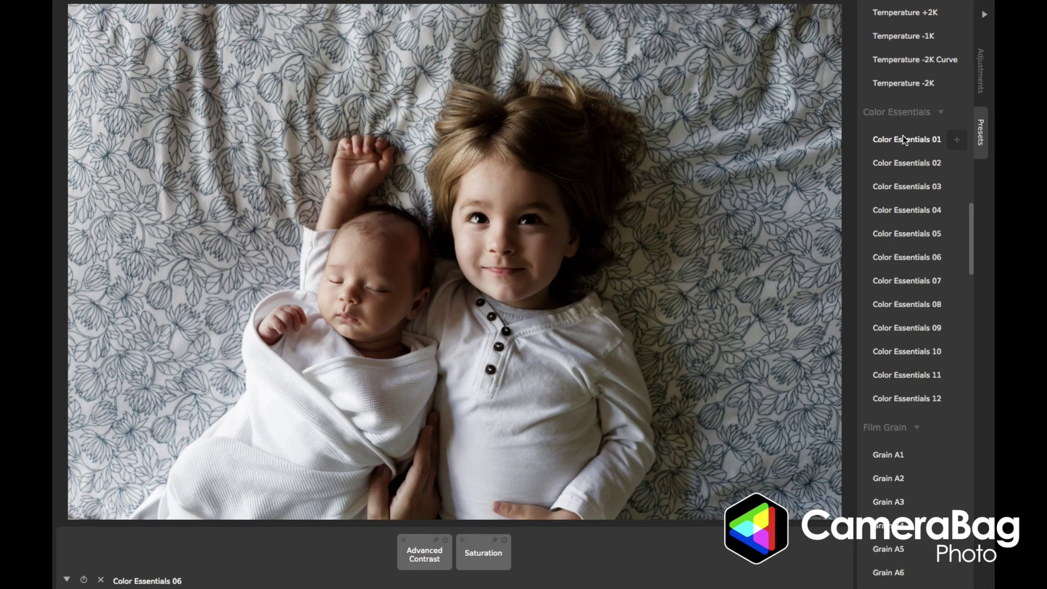
{"action": "key", "text": "Down"}
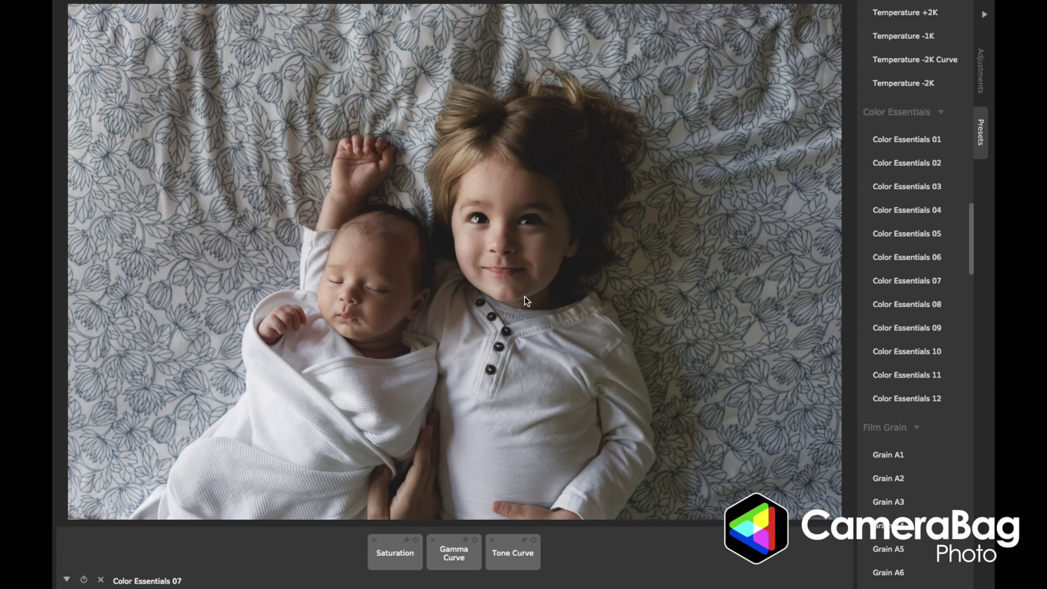
- Open the full-screen preset preview gallery and collapse the Color Correction section
{"action": "key", "text": "p"}
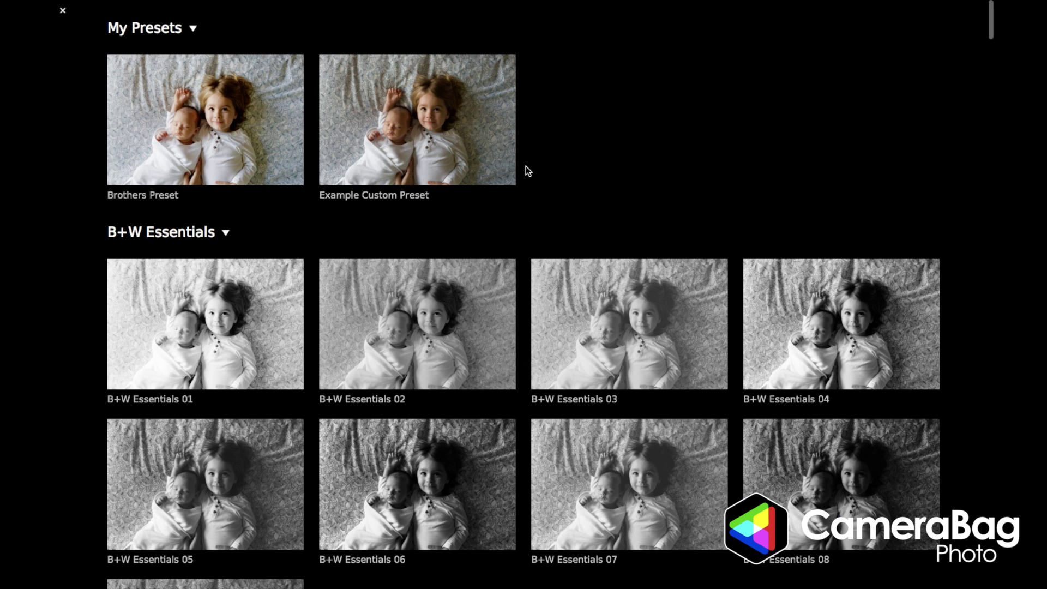
{"action": "scroll", "coordinate": [527, 171], "scroll_direction": "down", "scroll_amount": 2}
{"action": "scroll", "coordinate": [526, 165], "scroll_direction": "down", "scroll_amount": 5}
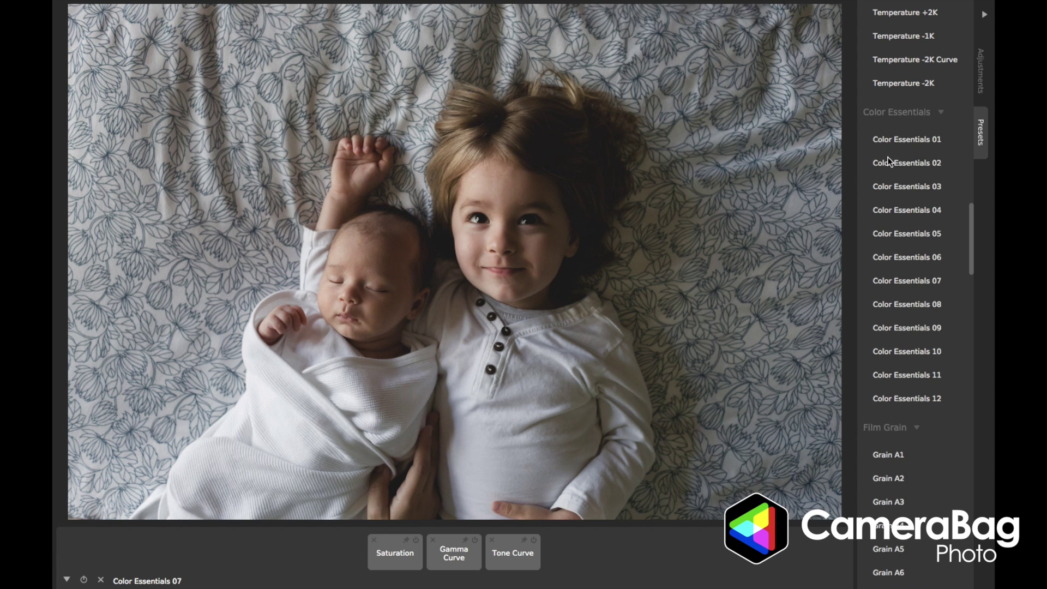
{"action": "scroll", "coordinate": [927, 162], "scroll_direction": "up", "scroll_amount": 10}
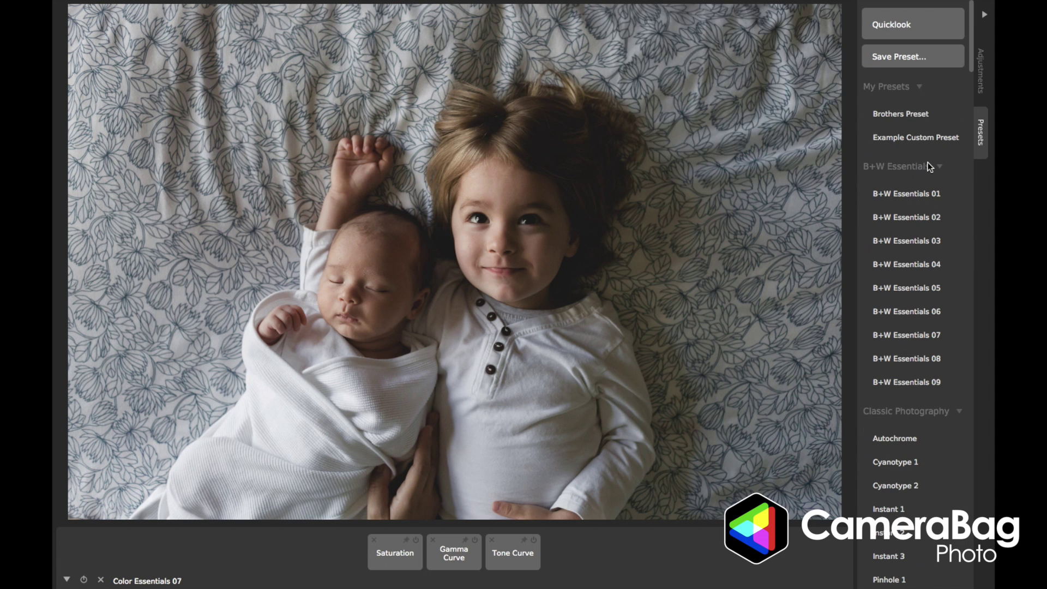
{"action": "mouse_move", "coordinate": [898, 26]}
{"action": "left_click", "coordinate": [892, 26]}
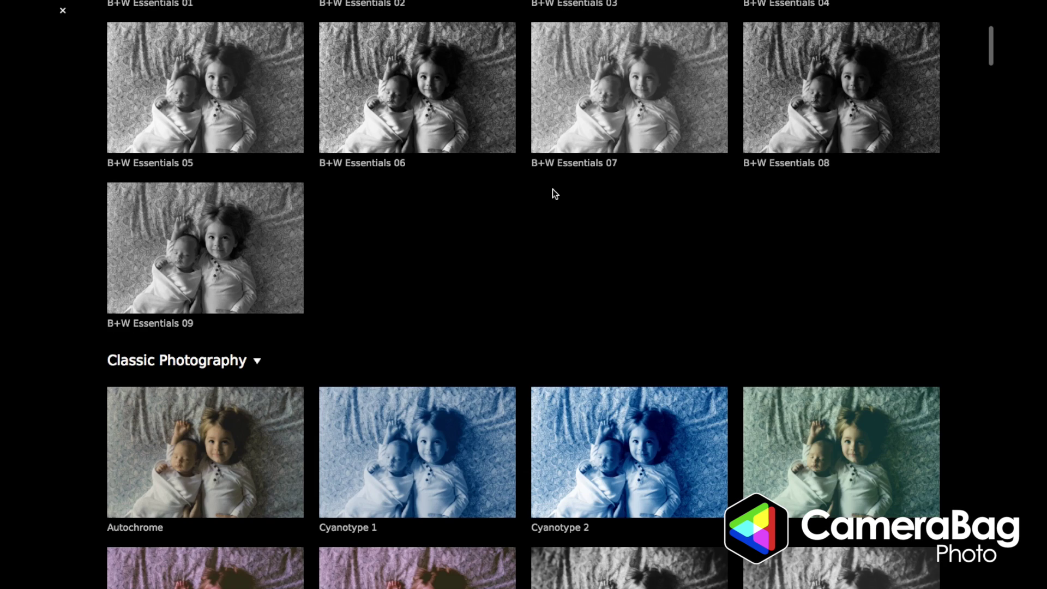
{"action": "scroll", "coordinate": [552, 189], "scroll_direction": "down", "scroll_amount": 5}
{"action": "scroll", "coordinate": [552, 189], "scroll_direction": "down", "scroll_amount": 10}
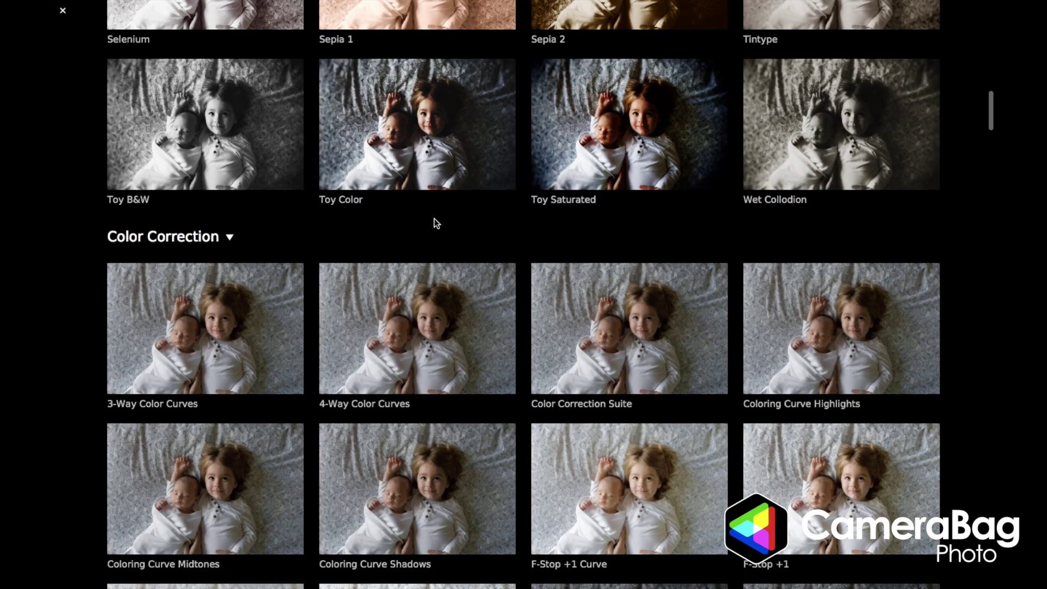
{"action": "left_click", "coordinate": [202, 235]}
{"action": "left_click", "coordinate": [203, 274]}
{"action": "left_click", "coordinate": [203, 275]}
- Collapse the Film Grain section and apply the Film Tone 06 preset
{"action": "scroll", "coordinate": [289, 265], "scroll_direction": "down", "scroll_amount": 15}
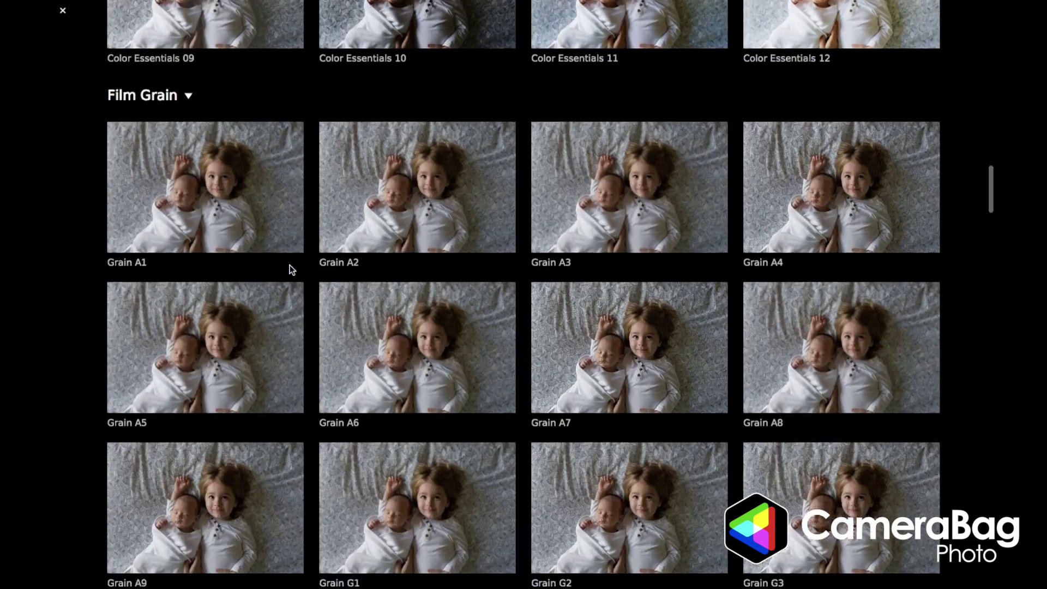
{"action": "scroll", "coordinate": [304, 243], "scroll_direction": "down", "scroll_amount": 2}
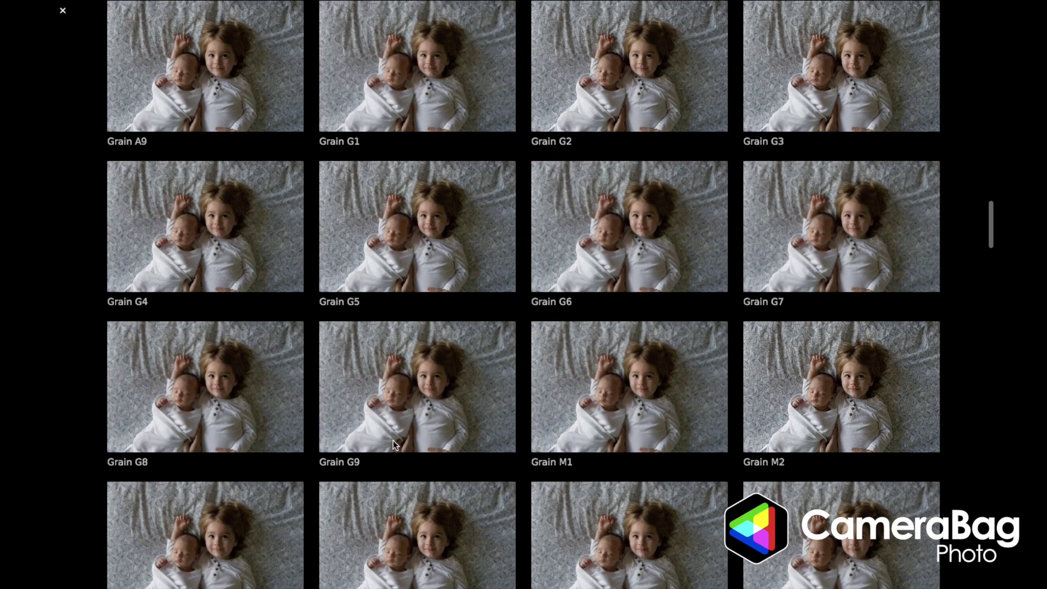
{"action": "scroll", "coordinate": [393, 440], "scroll_direction": "down", "scroll_amount": 10}
{"action": "scroll", "coordinate": [392, 440], "scroll_direction": "up", "scroll_amount": 20}
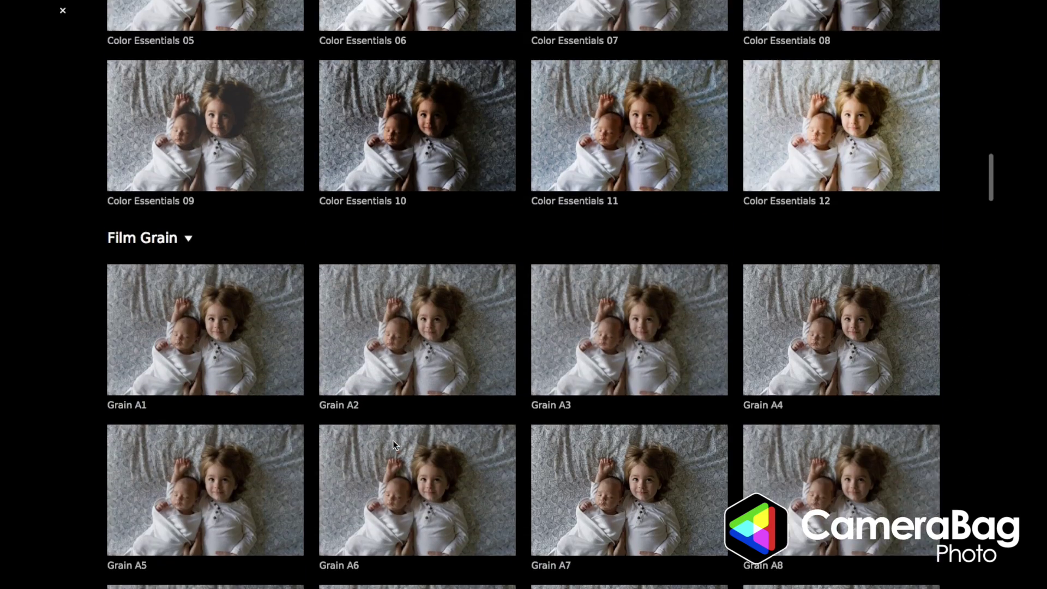
{"action": "scroll", "coordinate": [326, 395], "scroll_direction": "down", "scroll_amount": 2}
{"action": "left_click", "coordinate": [157, 169]}
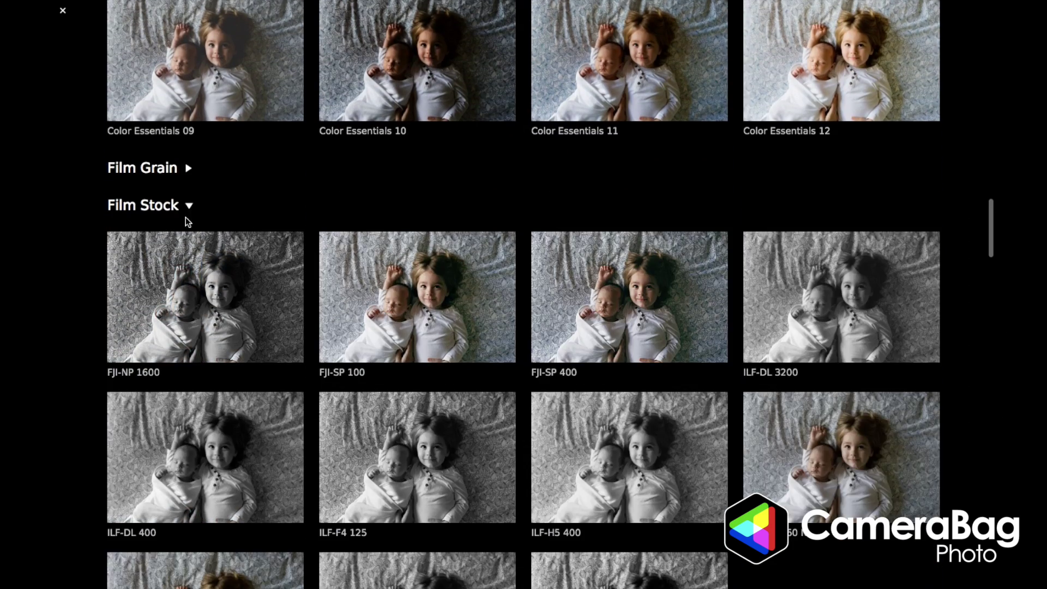
{"action": "scroll", "coordinate": [274, 207], "scroll_direction": "down", "scroll_amount": 5}
{"action": "scroll", "coordinate": [274, 208], "scroll_direction": "down", "scroll_amount": 20}
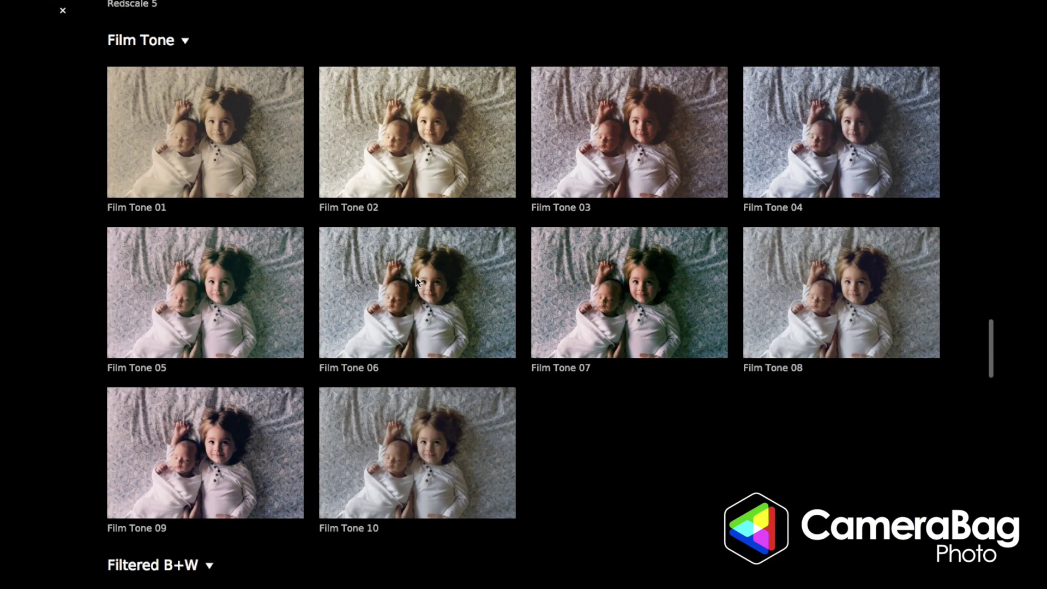
{"action": "left_click", "coordinate": [416, 279]}
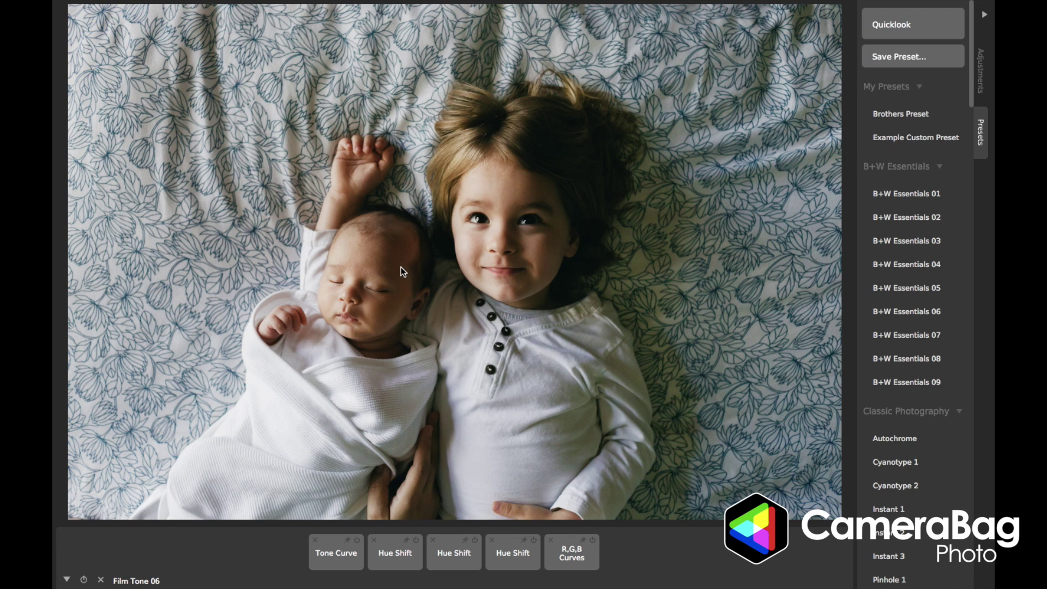
- Inspect the Film Tone 06 tiles and reshape the second Hue Shift's hue curve
{"action": "left_click", "coordinate": [339, 557]}
{"action": "left_click", "coordinate": [392, 553]}
{"action": "left_click", "coordinate": [453, 554]}
{"action": "left_click", "coordinate": [509, 556]}
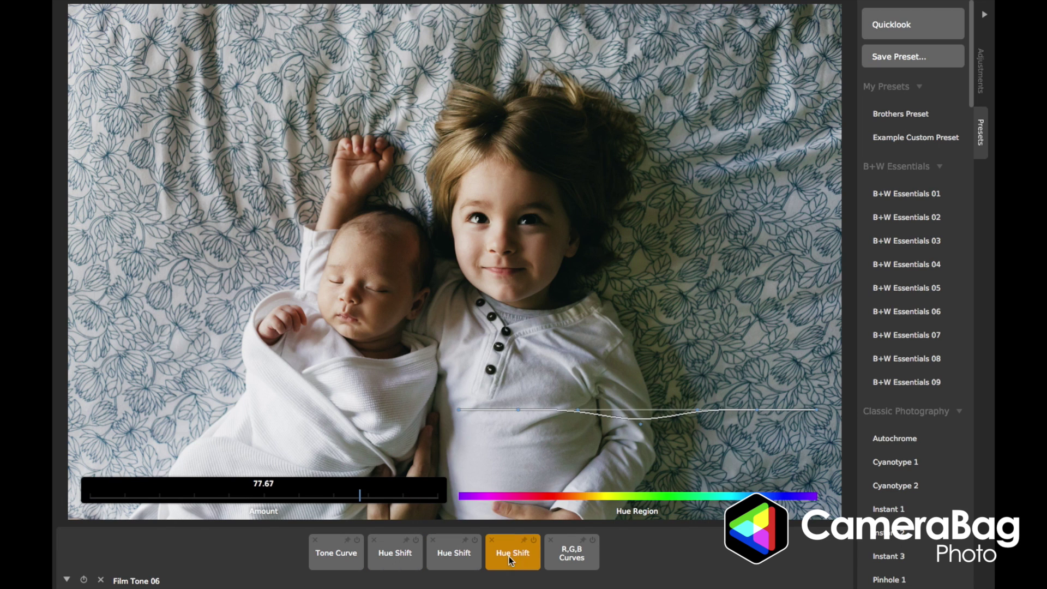
{"action": "left_click", "coordinate": [571, 557]}
{"action": "left_click", "coordinate": [517, 554]}
{"action": "left_click", "coordinate": [464, 558]}
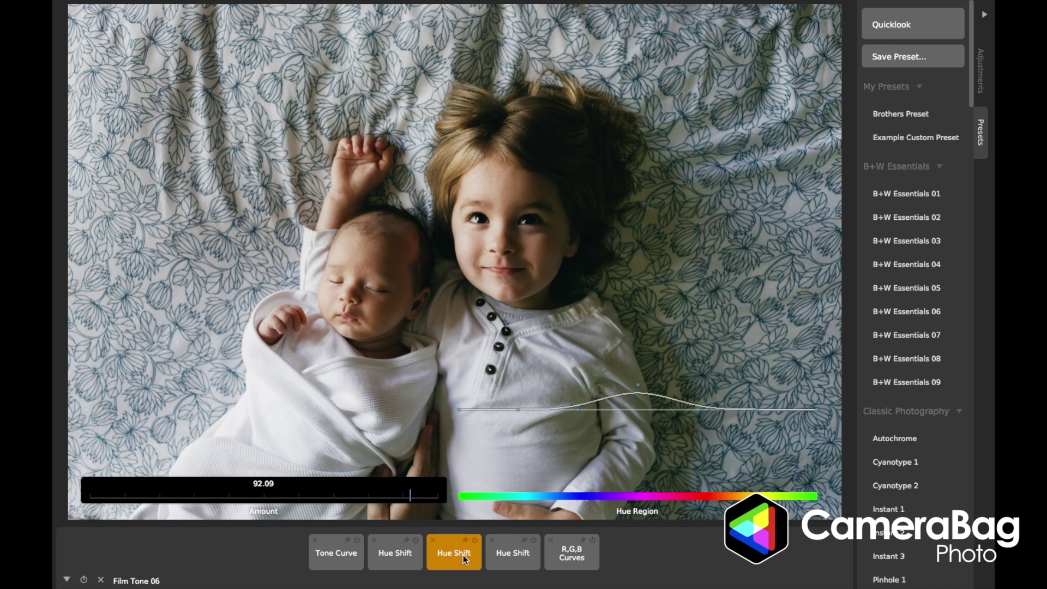
{"action": "left_click_drag", "start_coordinate": [637, 385], "coordinate": [635, 409]}
- Nudge the Tone Curve's shadows, then clear the Film Tone 06 preset entirely
{"action": "left_click", "coordinate": [394, 554]}
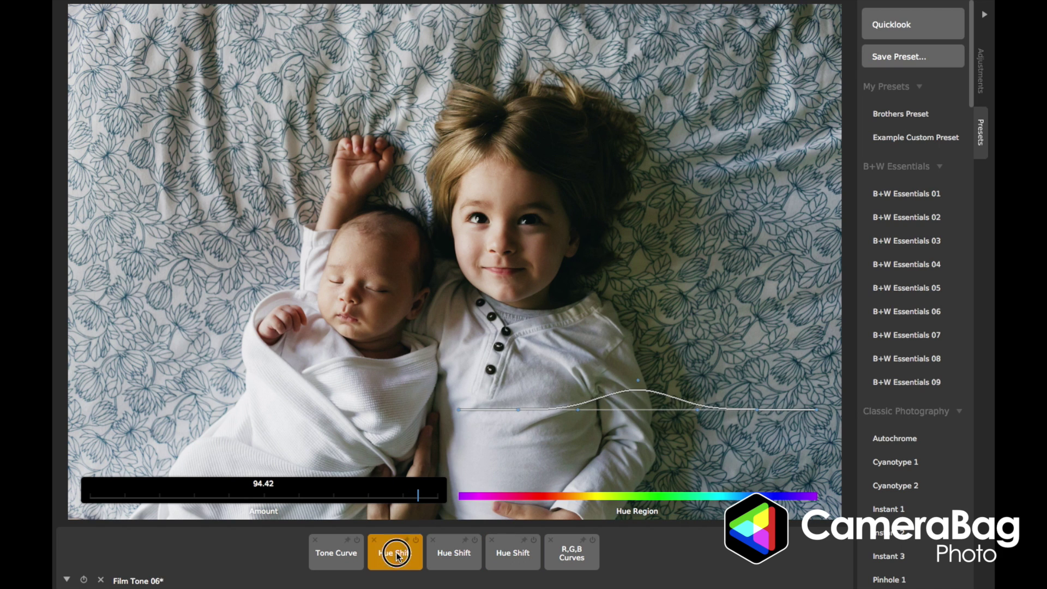
{"action": "left_click", "coordinate": [333, 555]}
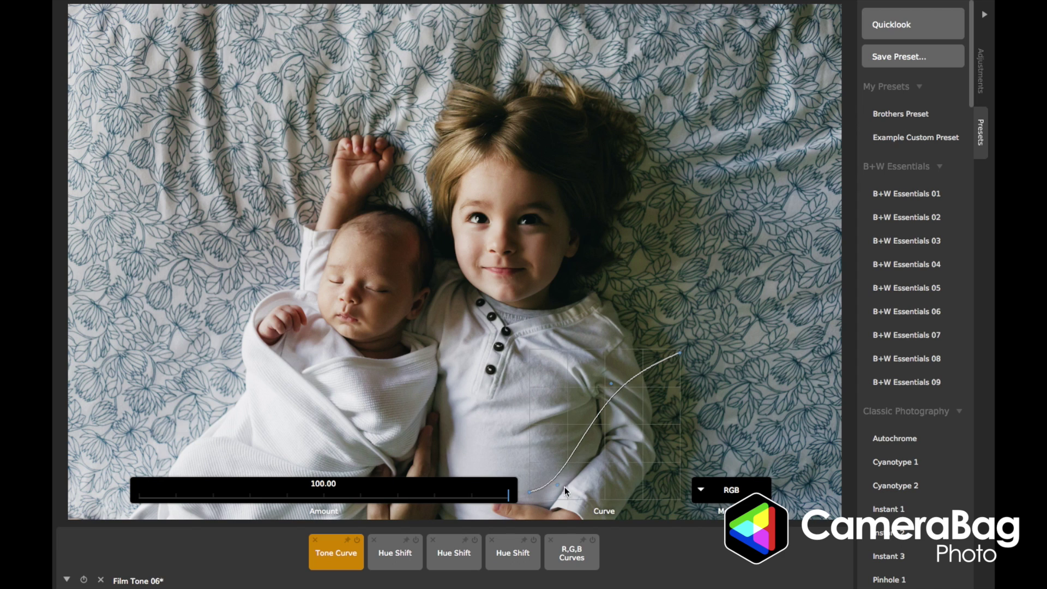
{"action": "mouse_move", "coordinate": [557, 487]}
{"action": "left_mouse_down"}
{"action": "mouse_move", "coordinate": [533, 451]}
{"action": "mouse_move", "coordinate": [561, 491]}
{"action": "left_mouse_up"}
{"action": "left_click", "coordinate": [245, 542]}
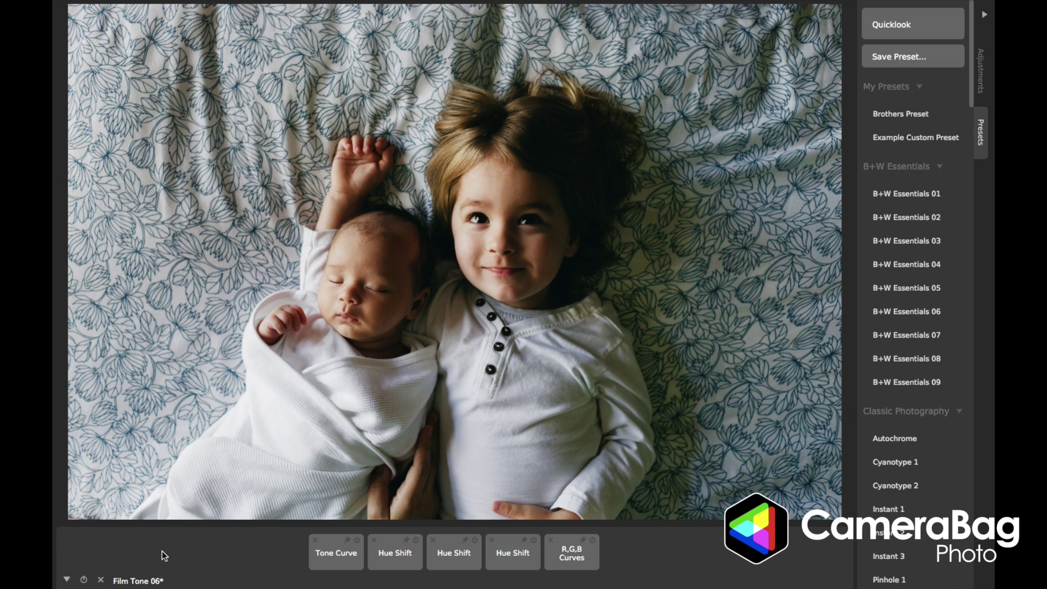
{"action": "left_click", "coordinate": [100, 579]}
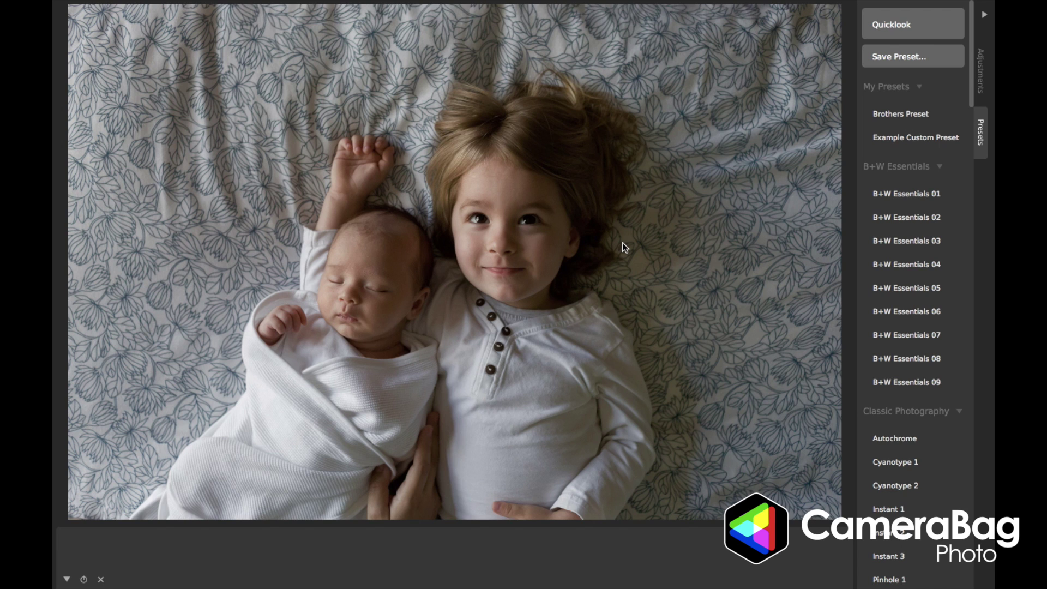
- Add an Exposure adjustment at about 65.07 and pin it
{"action": "left_click", "coordinate": [981, 71]}
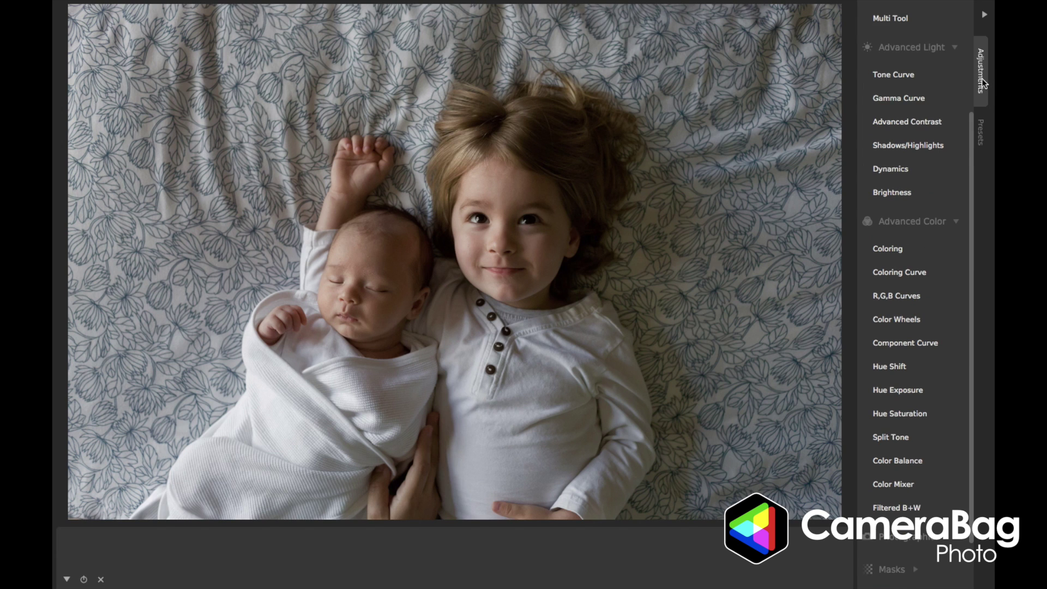
{"action": "scroll", "coordinate": [943, 98], "scroll_direction": "up", "scroll_amount": 3}
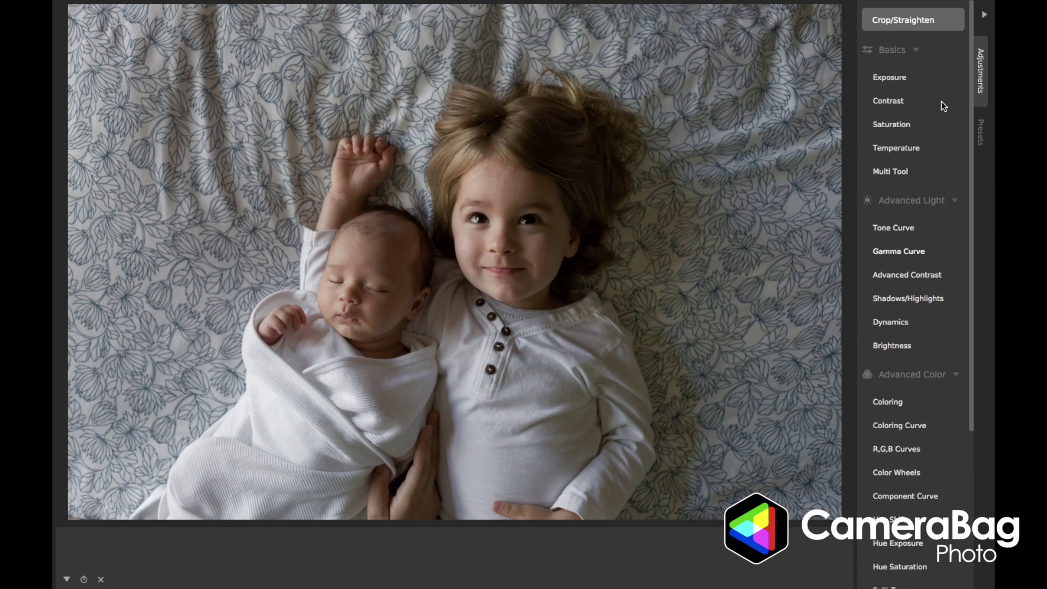
{"action": "left_click", "coordinate": [903, 77]}
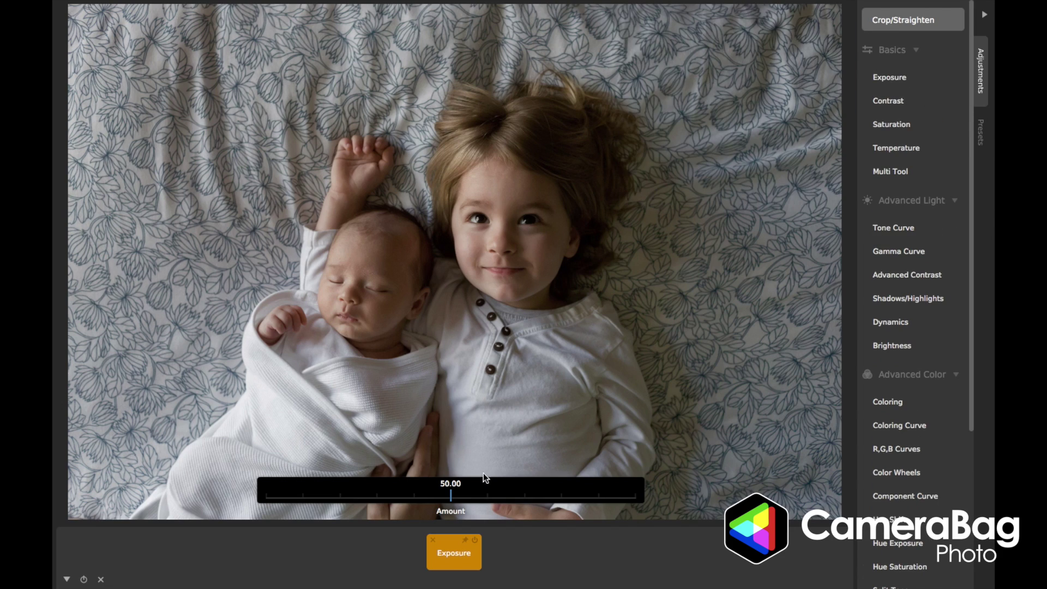
{"action": "left_click_drag", "start_coordinate": [451, 495], "coordinate": [506, 499]}
{"action": "left_click", "coordinate": [503, 540]}
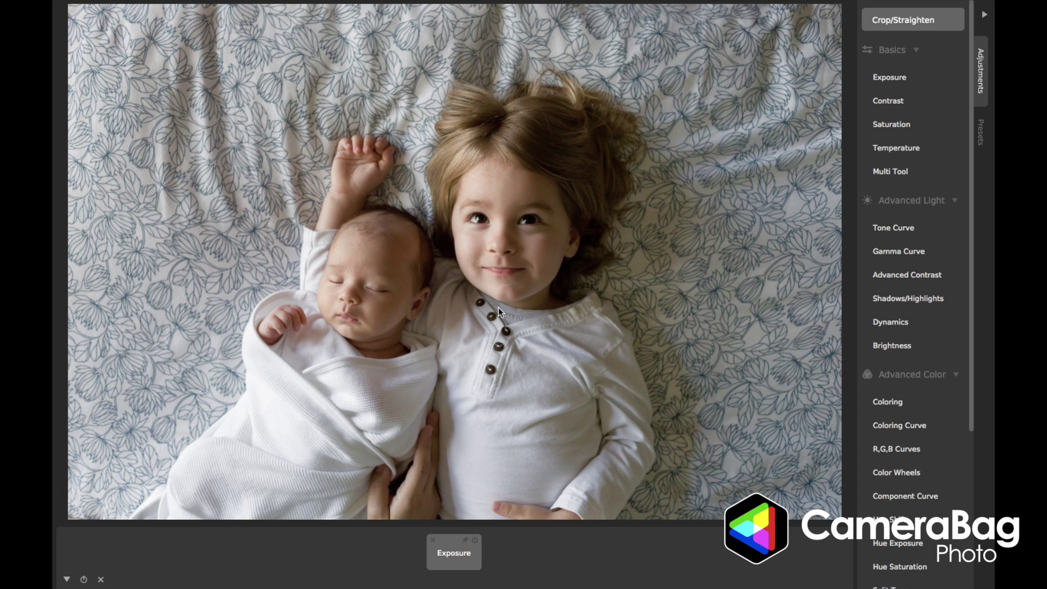
{"action": "left_click", "coordinate": [467, 554]}
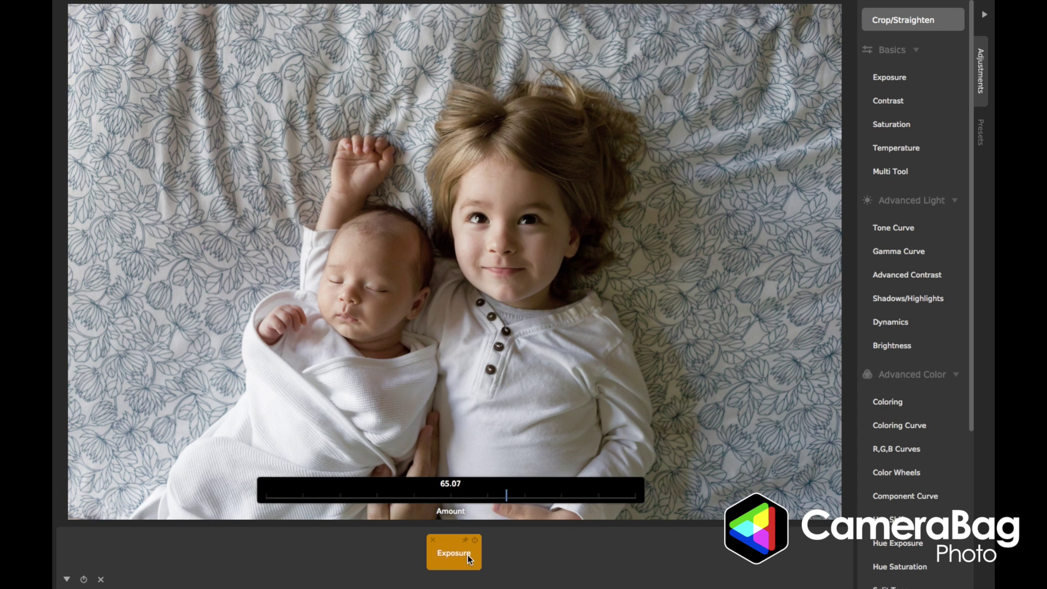
{"action": "left_click", "coordinate": [489, 555]}
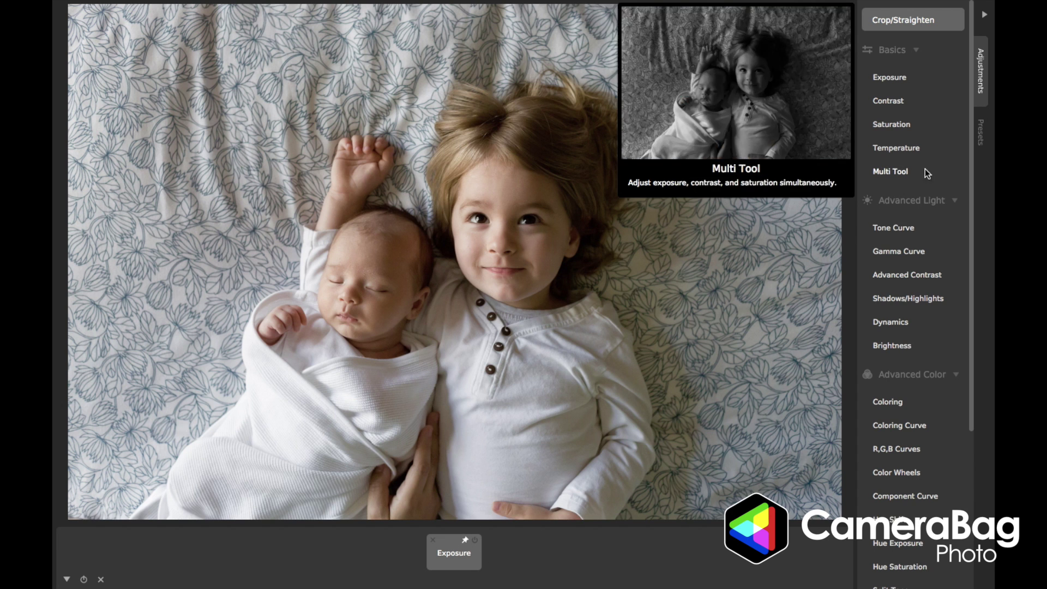
- Try the B+W Essentials 03 preset, then delete its adjustments, keeping only Exposure at 65.07
{"action": "left_click", "coordinate": [980, 133]}
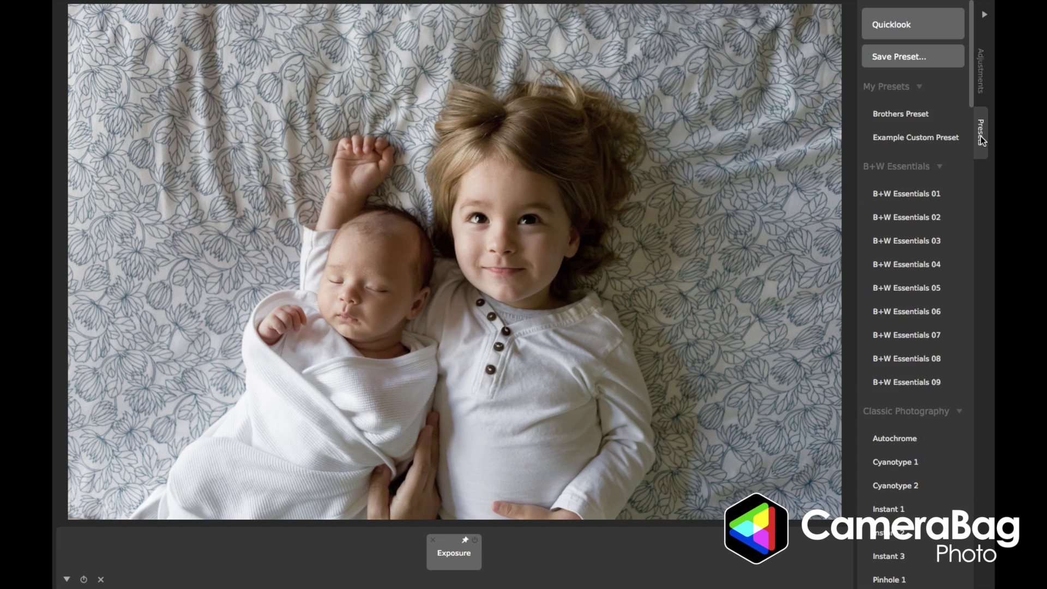
{"action": "left_click", "coordinate": [912, 239]}
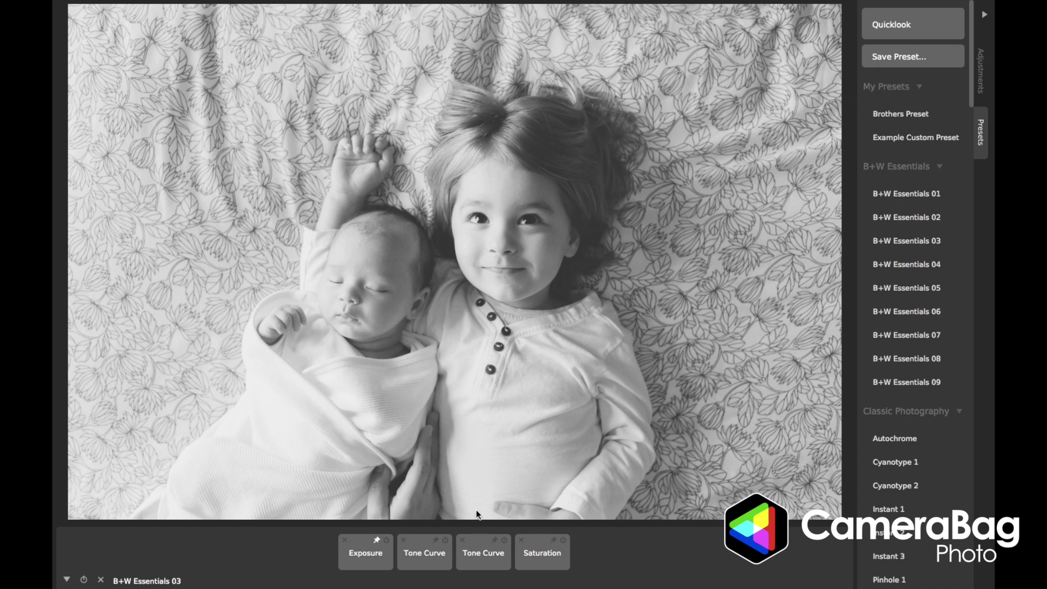
{"action": "left_click", "coordinate": [374, 561]}
{"action": "left_click", "coordinate": [649, 550]}
{"action": "left_click", "coordinate": [101, 580]}
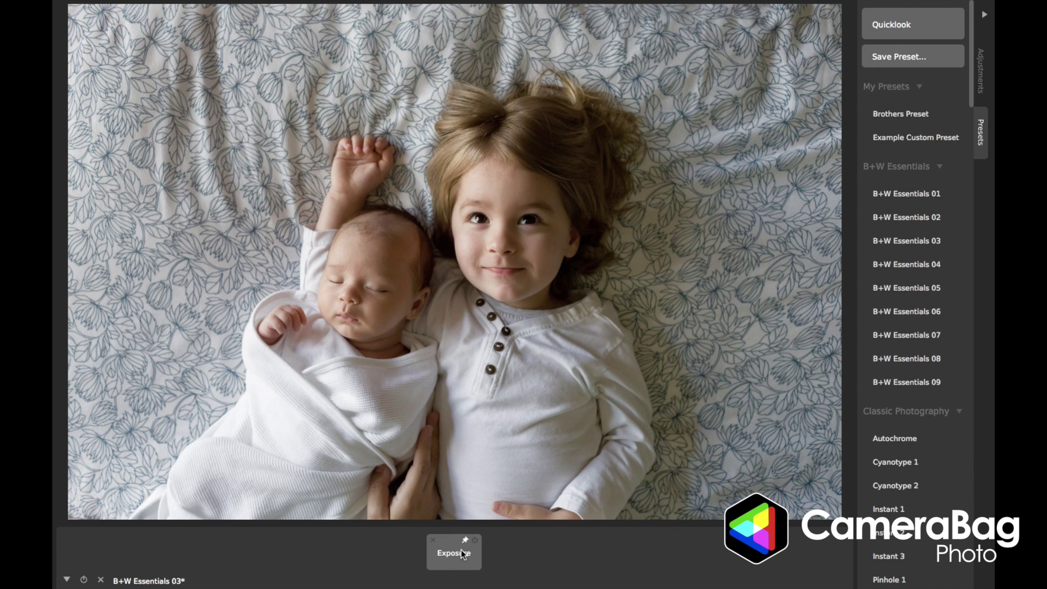
- Apply Film Tone 03 from the Quicklook preset gallery, confirming Exposure remains at 65.07
{"action": "mouse_move", "coordinate": [913, 220]}
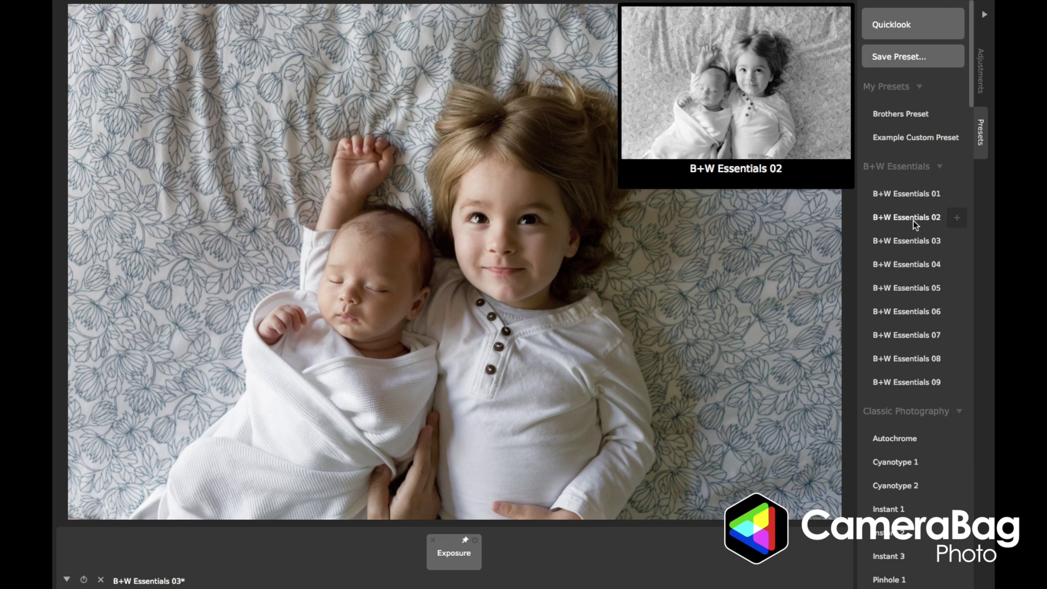
{"action": "left_click", "coordinate": [894, 24]}
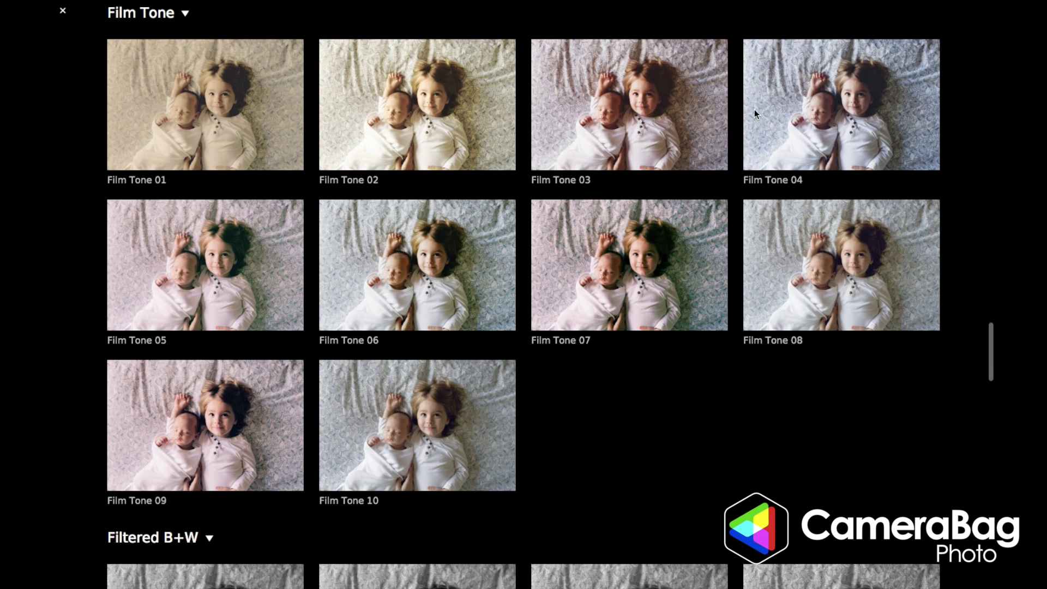
{"action": "left_click", "coordinate": [659, 113]}
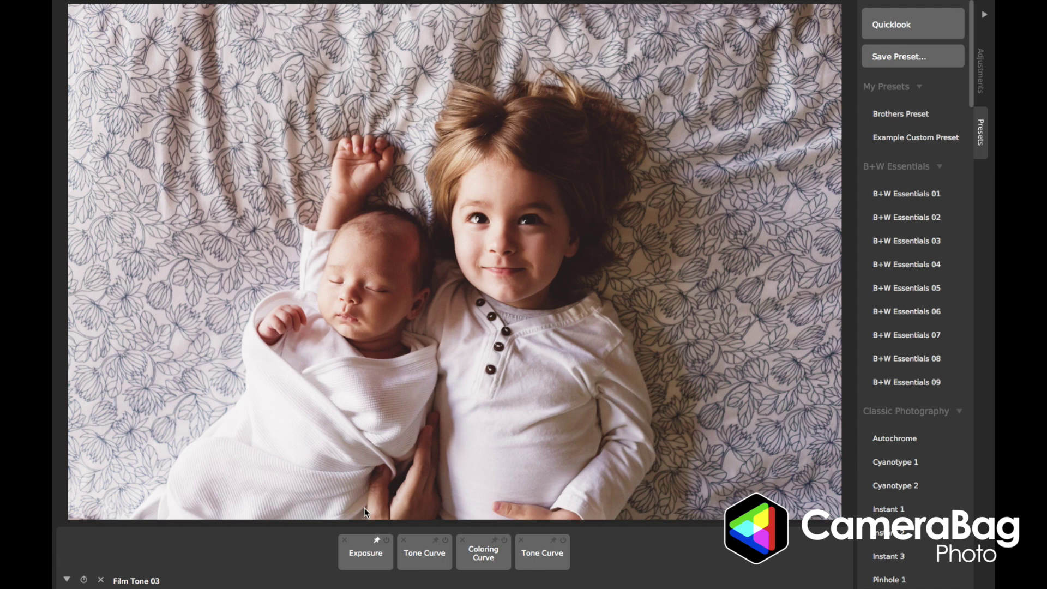
{"action": "left_click", "coordinate": [360, 561]}
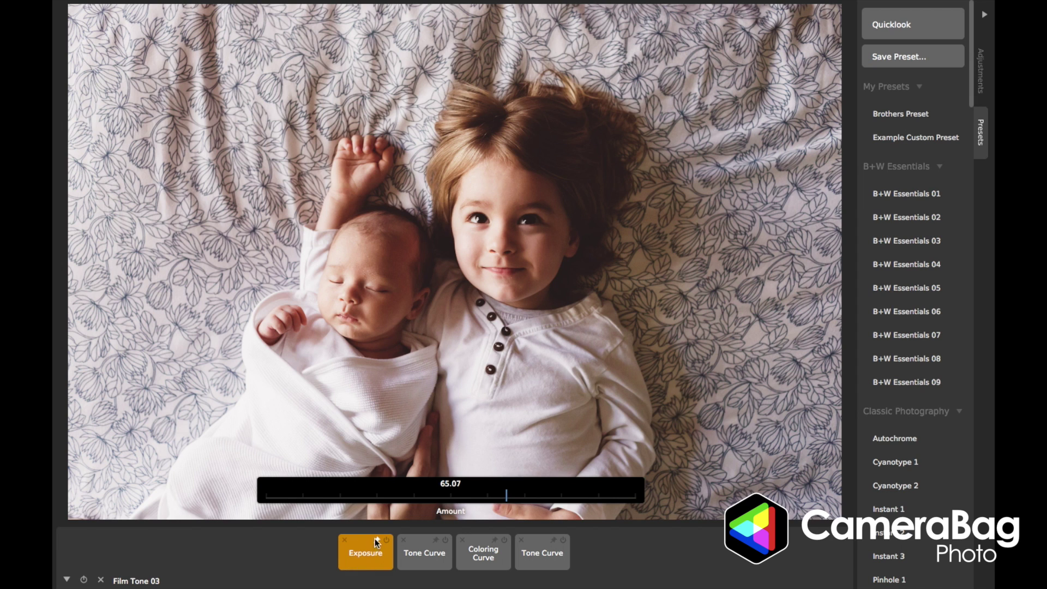
{"action": "left_click", "coordinate": [304, 558]}
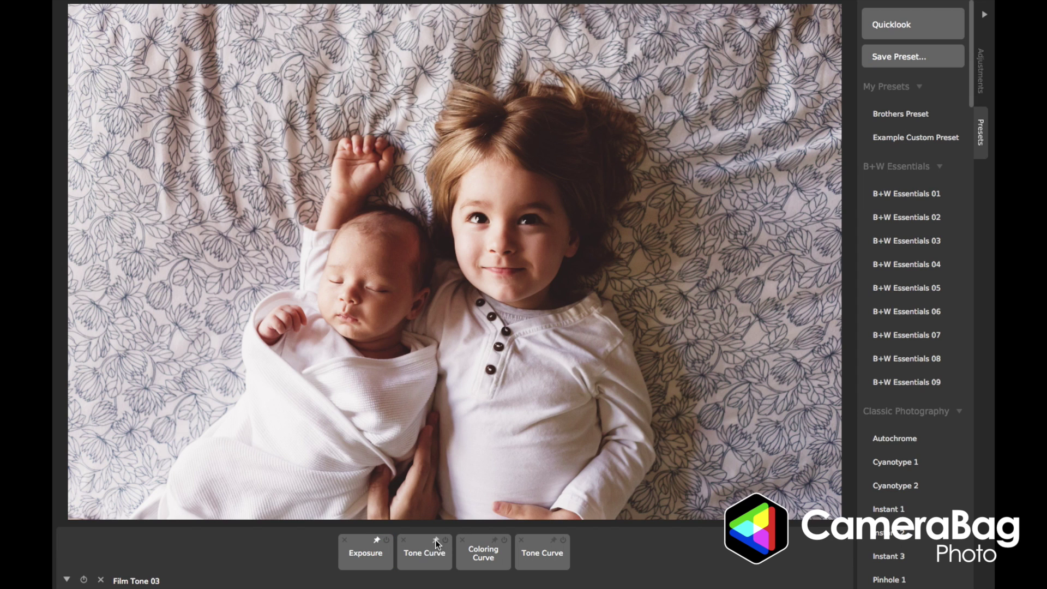